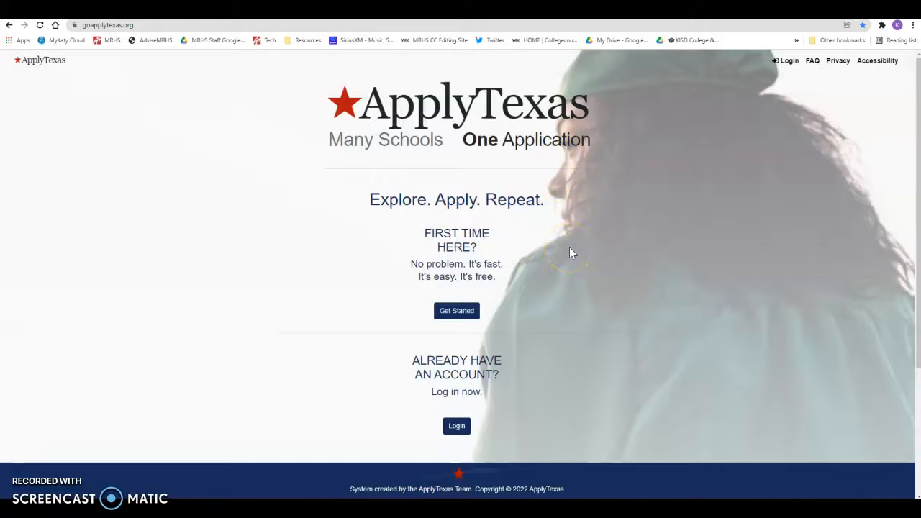
- View the new-account sign-up form and its password requirements, and return to the ApplyTexas home page
click(449, 322)
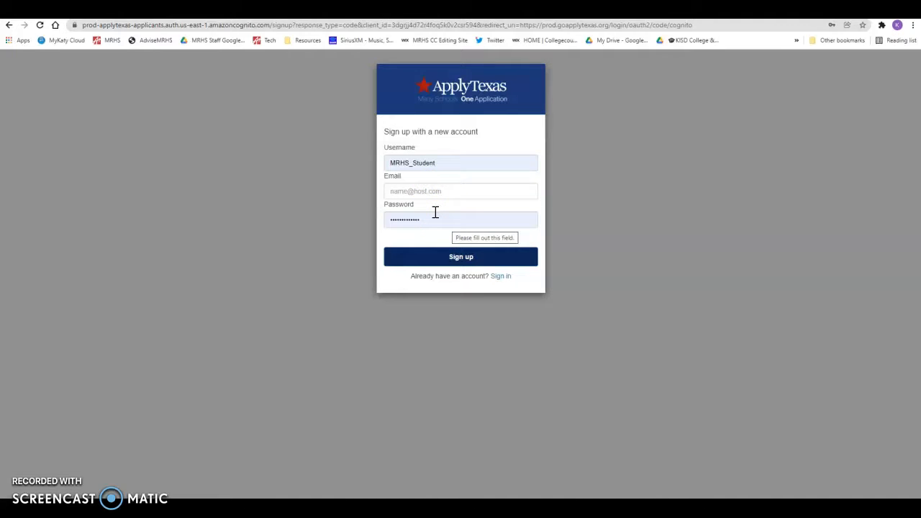
click(501, 277)
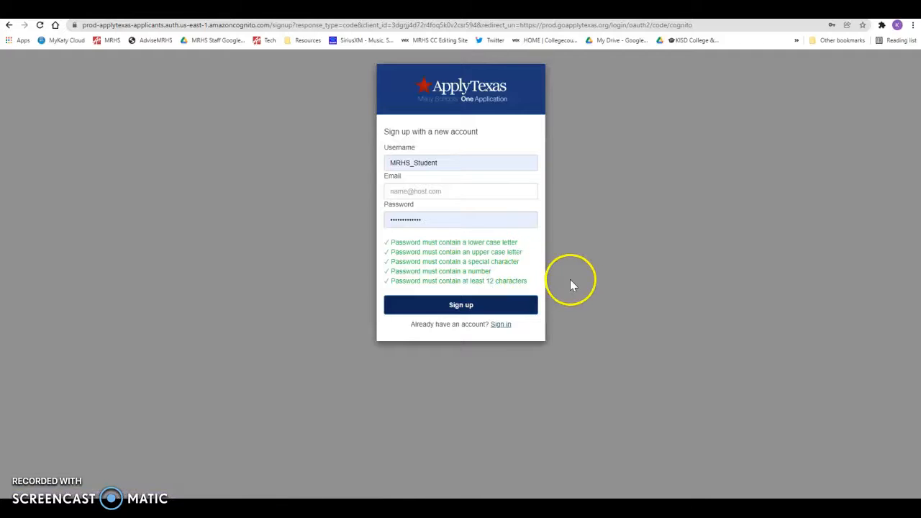
click(9, 26)
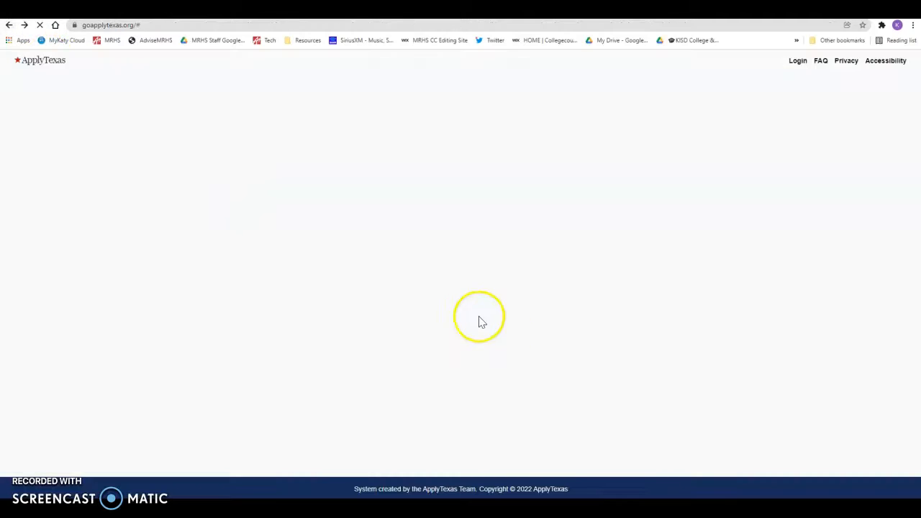
- Sign in to the existing account with the prefilled credentials and open the ApplyTexas profile for editing
click(460, 428)
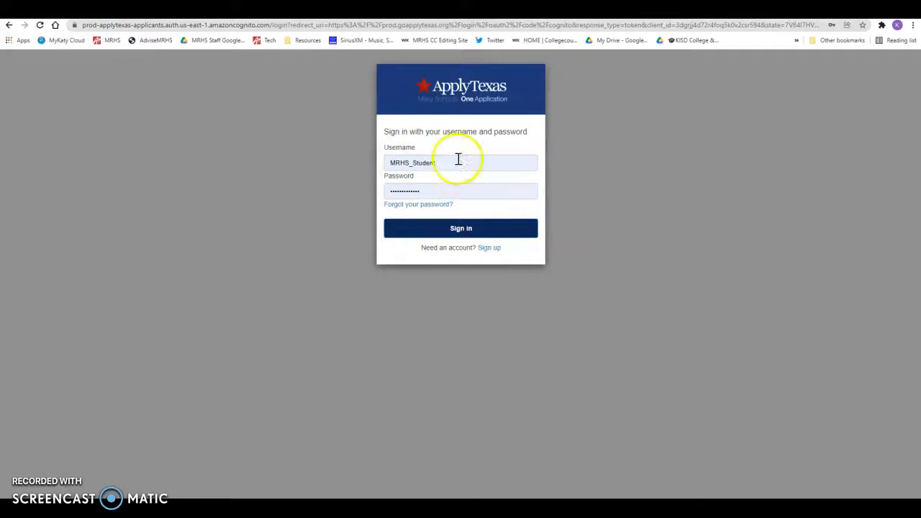
click(476, 232)
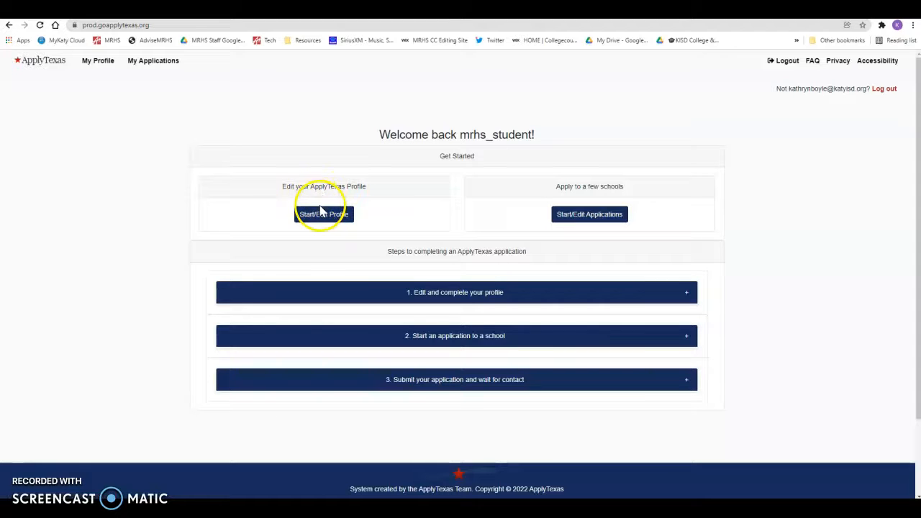
click(322, 212)
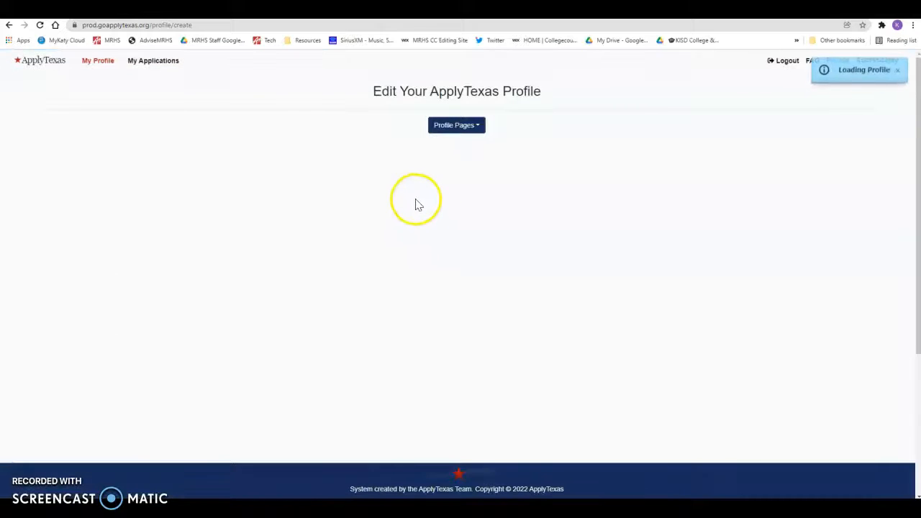
- Look through the fields on the Names page and the list of all profile pages
scroll(195, 360, down, 3)
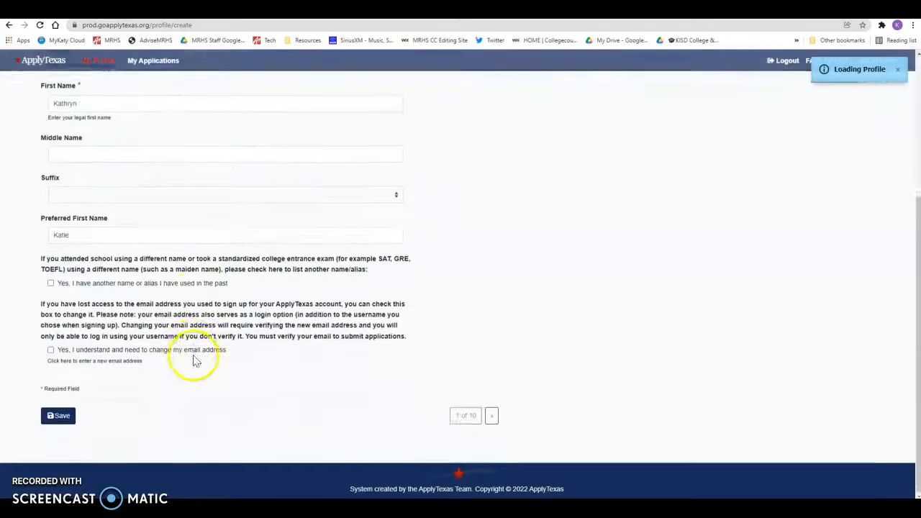
scroll(193, 358, up, 3)
click(479, 134)
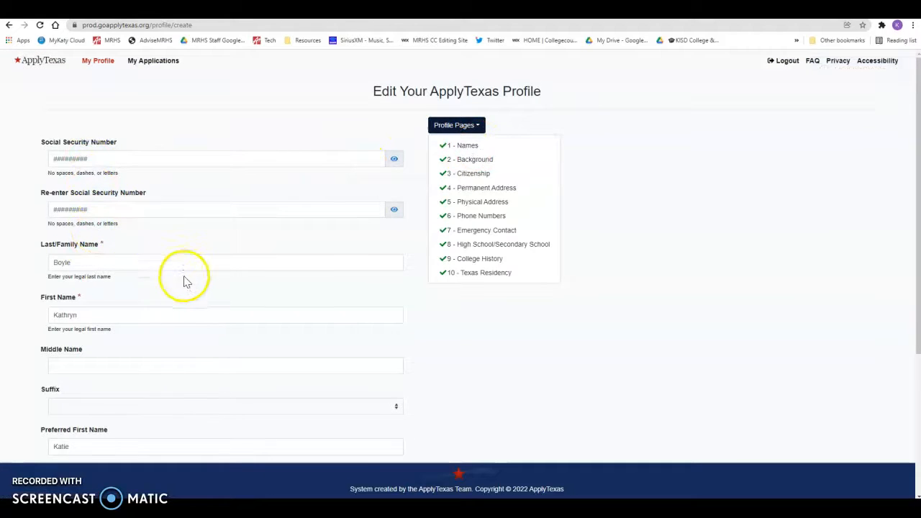
scroll(184, 276, down, 3)
scroll(185, 259, up, 3)
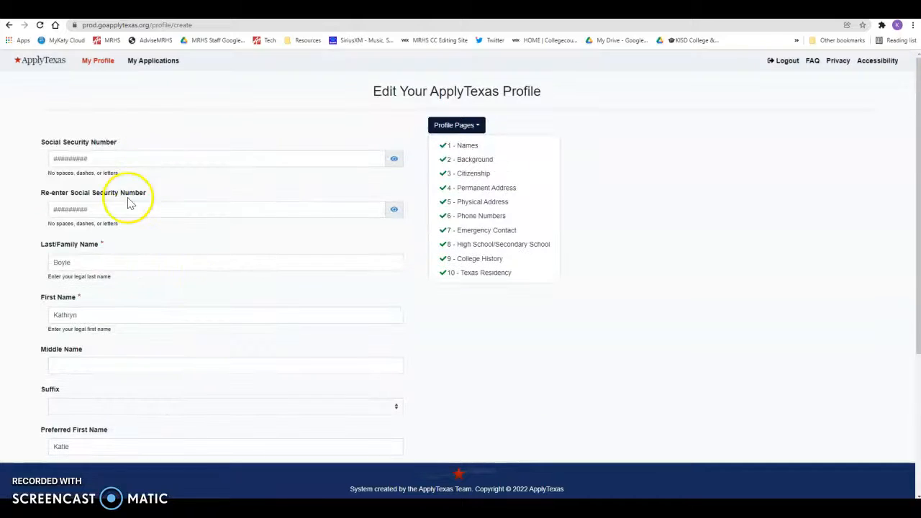
- Open the Background profile page and review the birth details and the name and date of birth confirmation
click(487, 166)
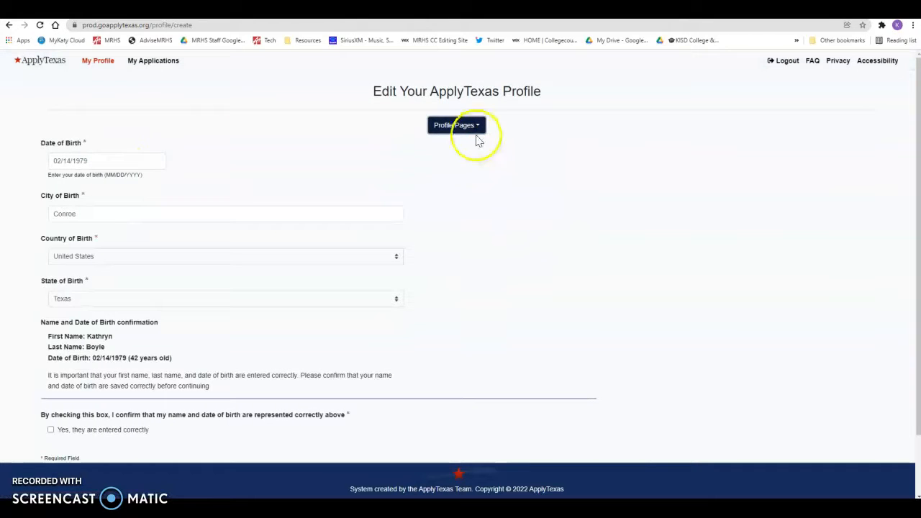
click(76, 163)
scroll(279, 314, down, 2)
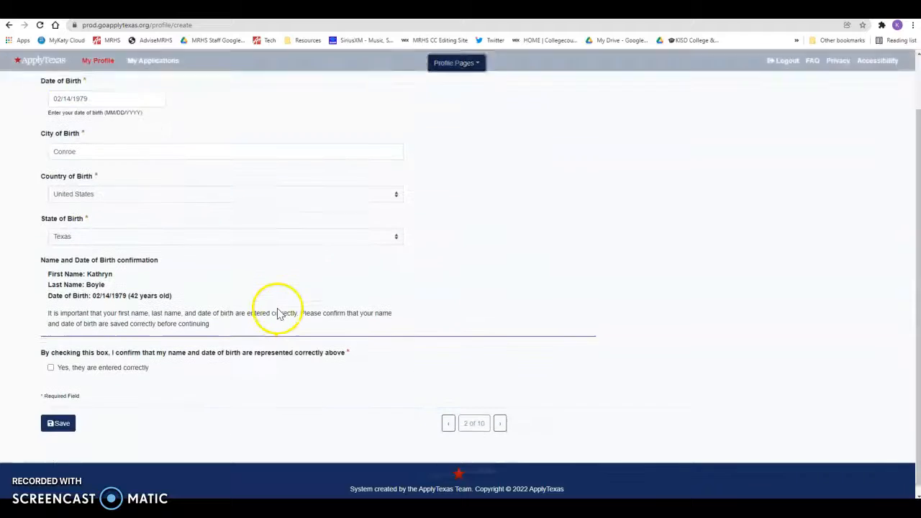
scroll(279, 315, up, 2)
- Try to switch from the Background page to the High School/Secondary School profile page
click(479, 125)
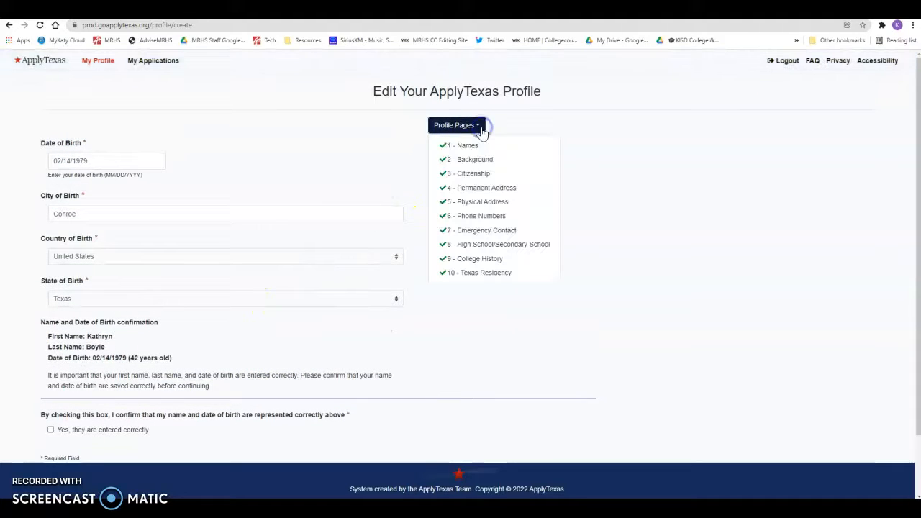
click(482, 201)
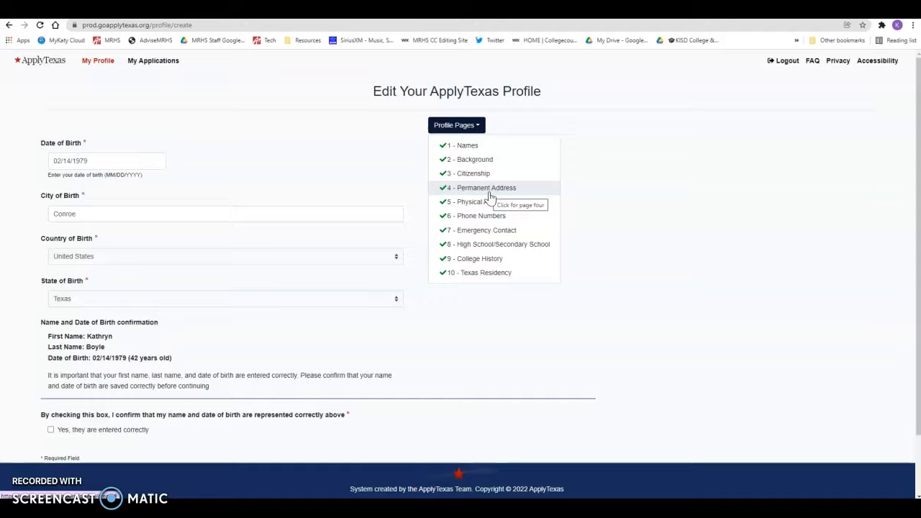
click(492, 245)
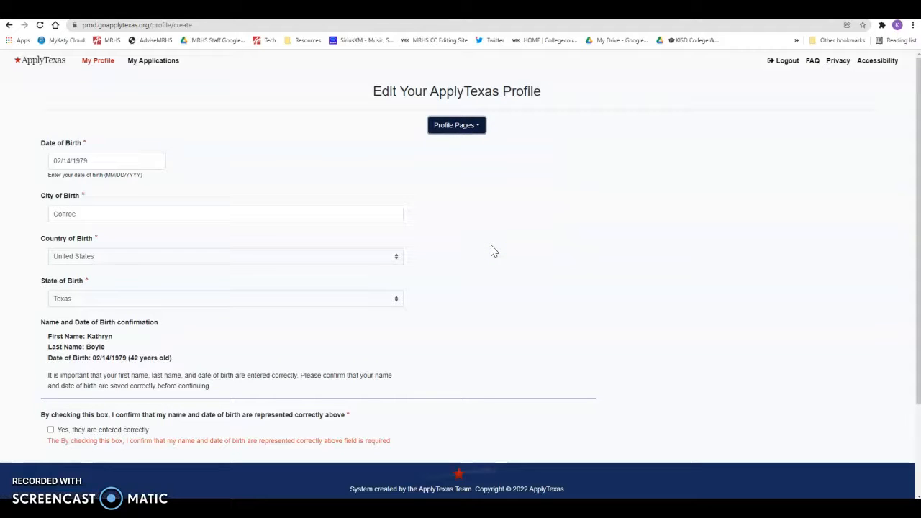
click(480, 131)
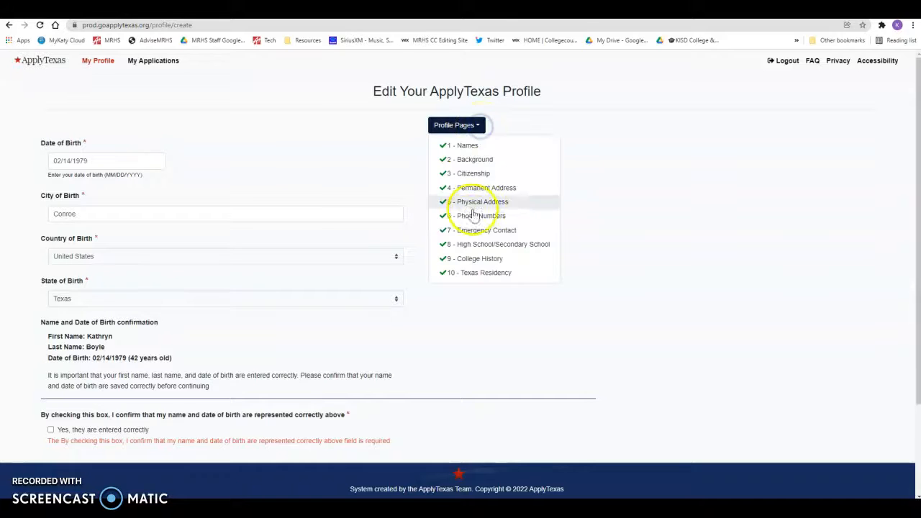
click(471, 245)
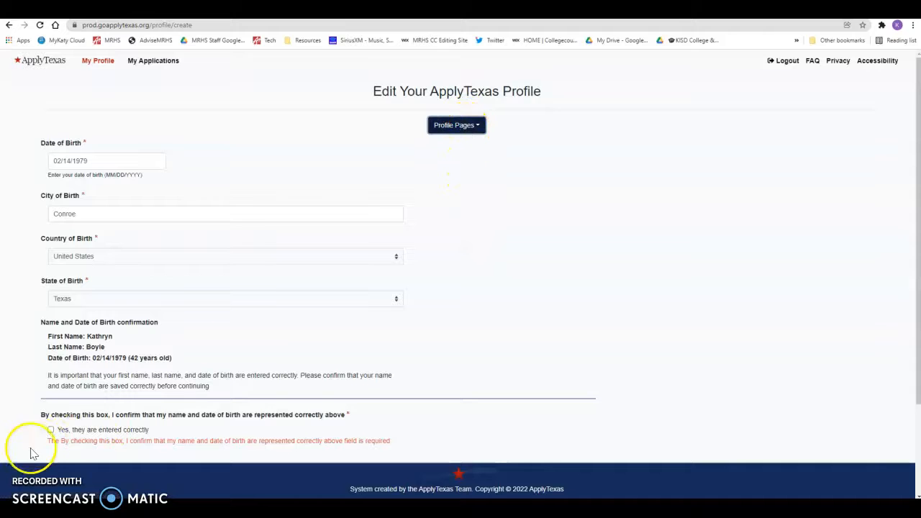
- Confirm that the name and date of birth are entered correctly on the Background page and save it
click(50, 429)
scroll(249, 408, down, 1)
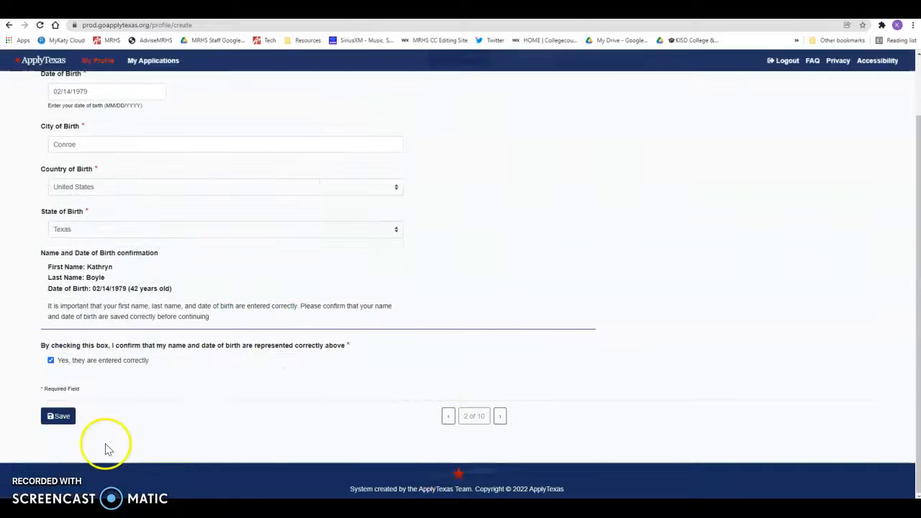
click(58, 419)
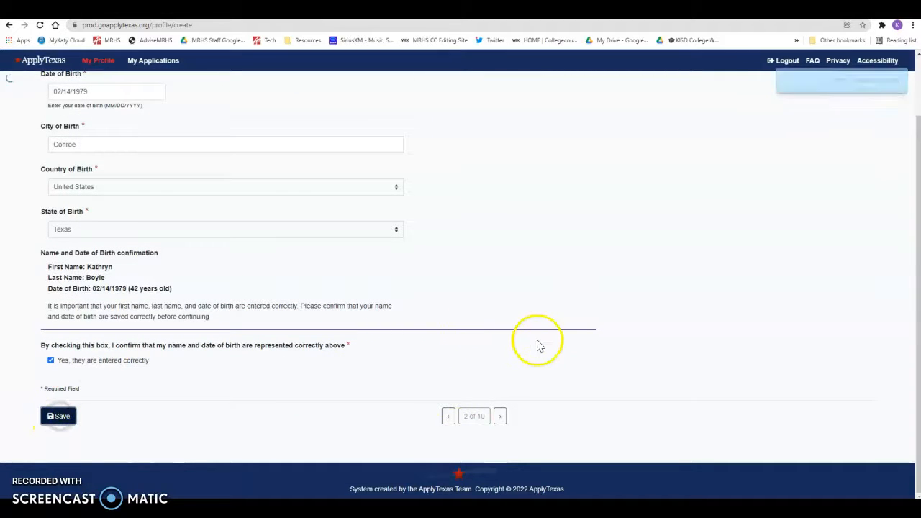
- Open the High School/Secondary School profile page and review the selected school, expected graduation date and GED answer
click(477, 127)
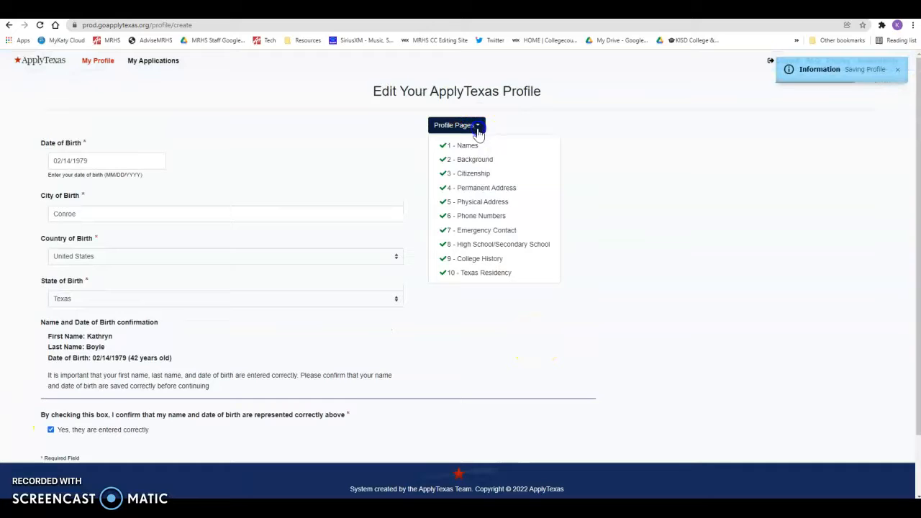
click(484, 244)
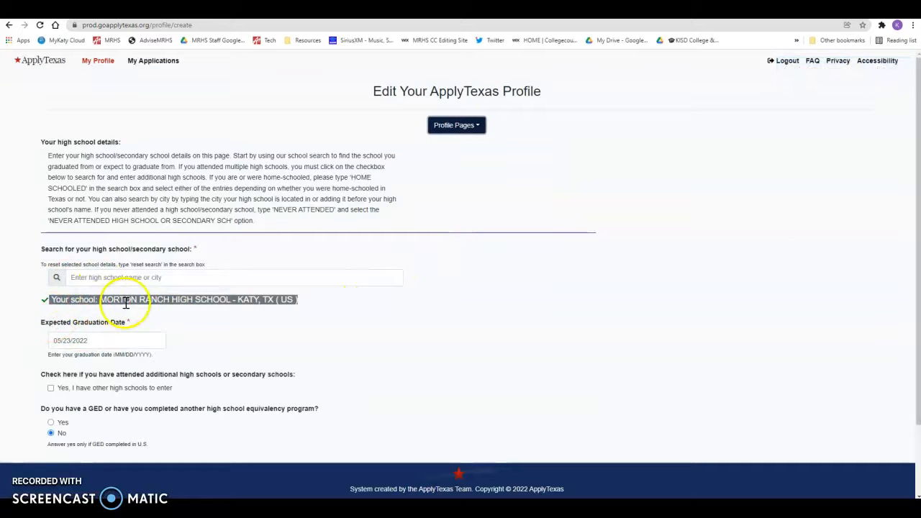
click(126, 341)
click(423, 349)
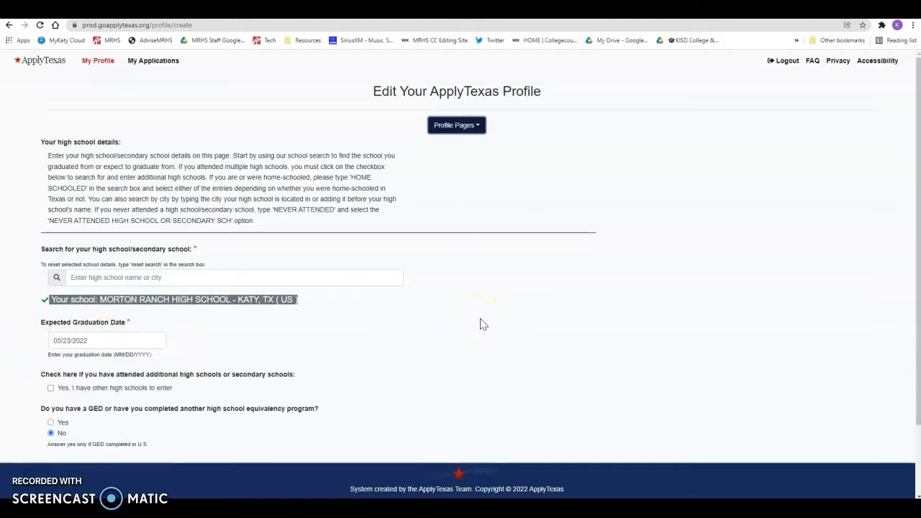
scroll(481, 323, down, 2)
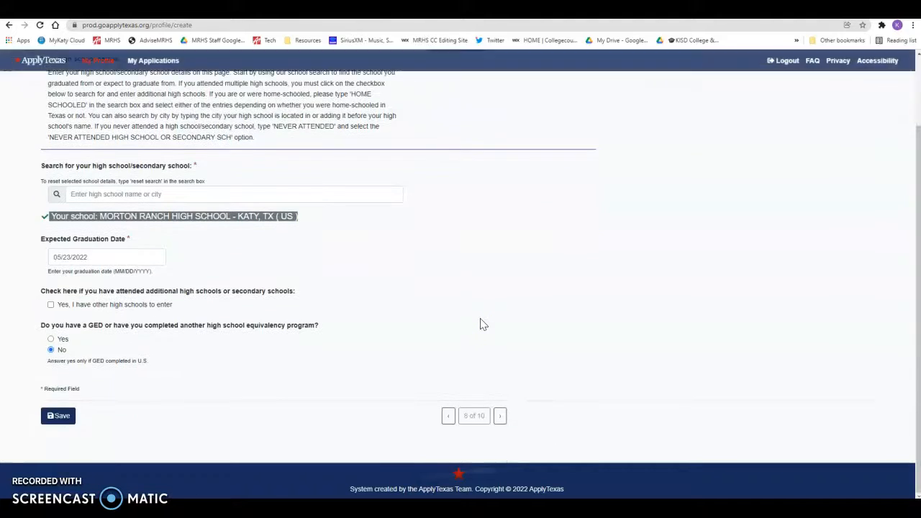
scroll(481, 323, up, 2)
- Open the Texas Residency profile page and review the residency, college attendance and tuition answers
click(478, 126)
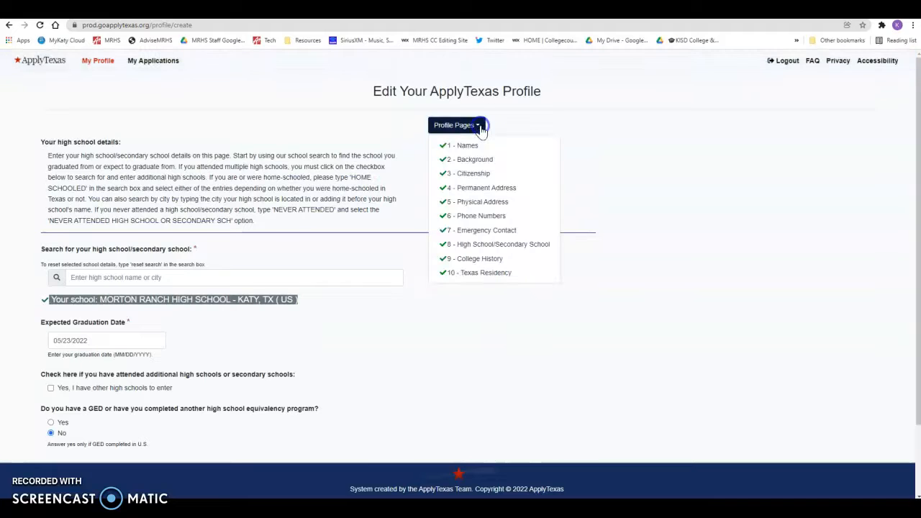
click(489, 279)
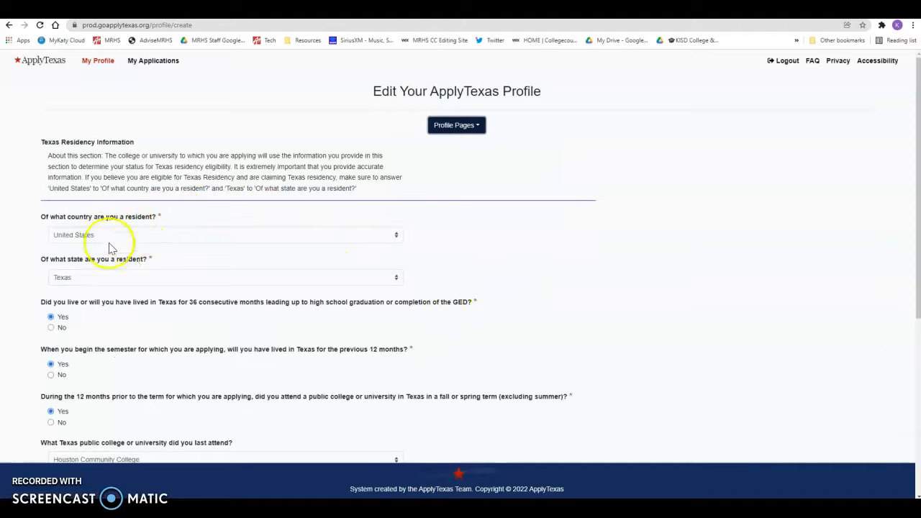
scroll(274, 312, down, 2)
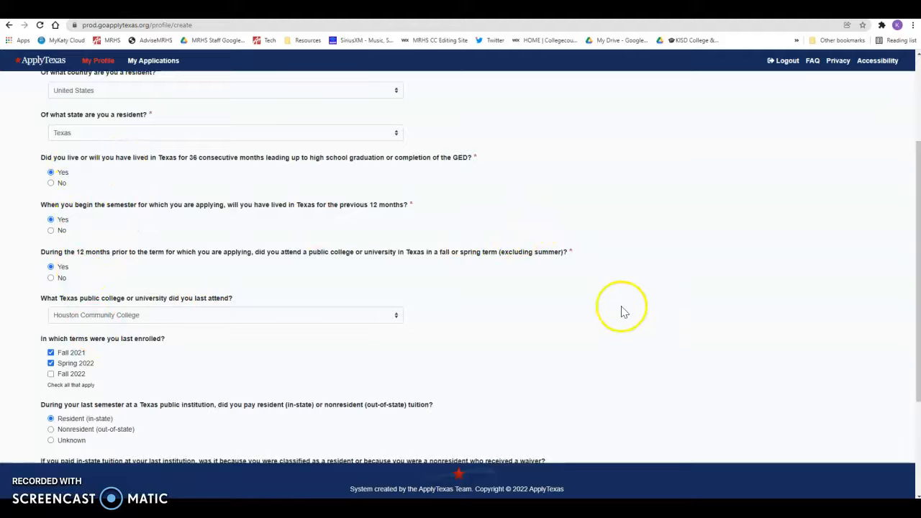
scroll(632, 308, up, 2)
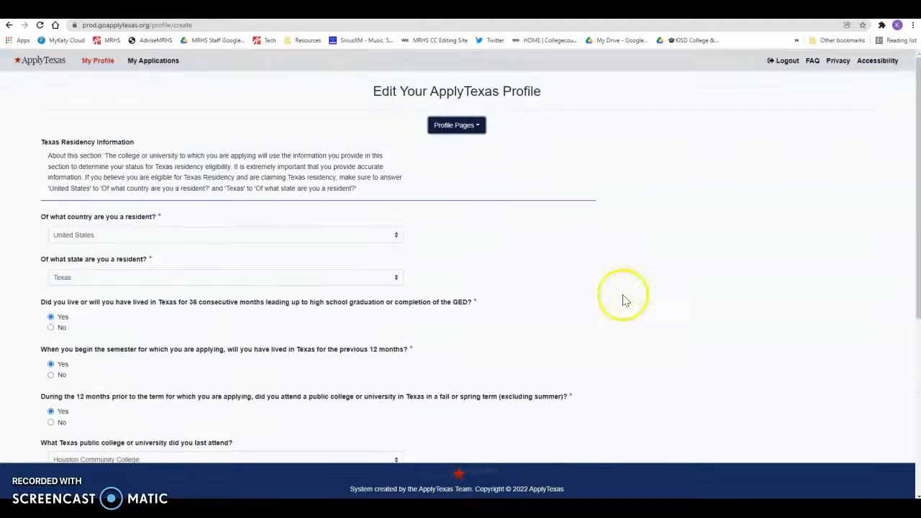
scroll(536, 288, down, 5)
scroll(446, 338, up, 5)
scroll(412, 325, down, 5)
- Save the profile and start a new application from the My Applications page
click(474, 387)
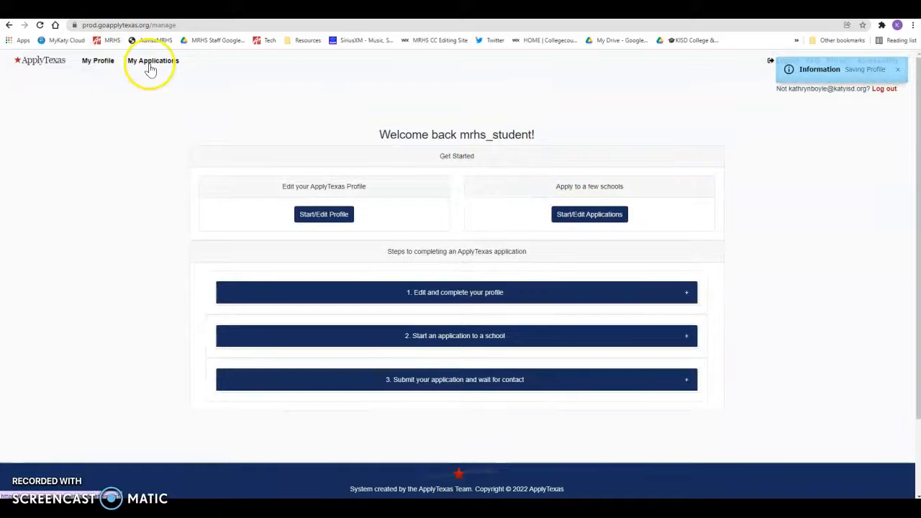
click(581, 214)
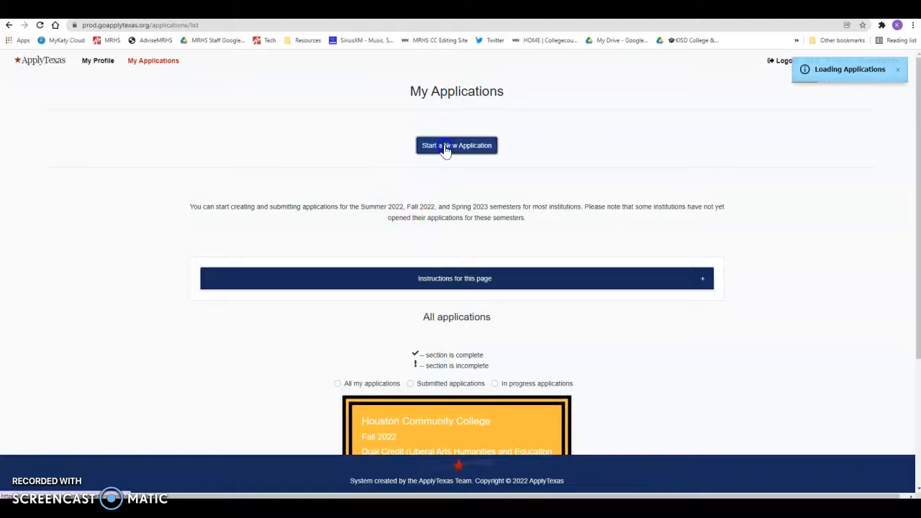
click(446, 148)
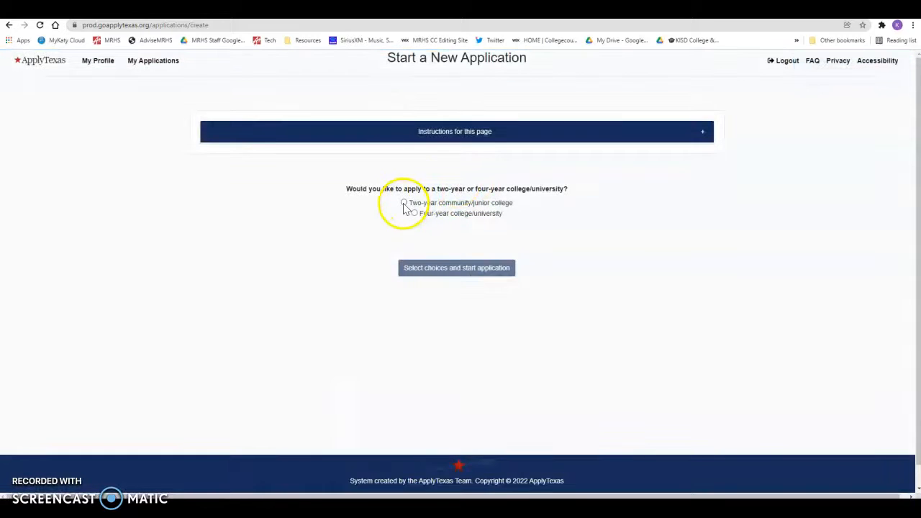
- Choose a two-year community/junior college and select Houston Community College (Houston) as the institution
click(404, 203)
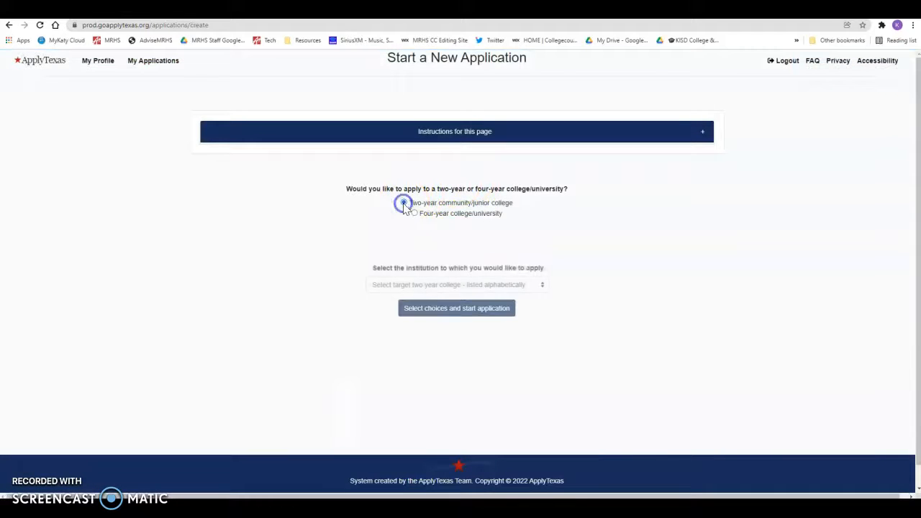
click(430, 285)
scroll(441, 390, down, 2)
scroll(440, 391, down, 1)
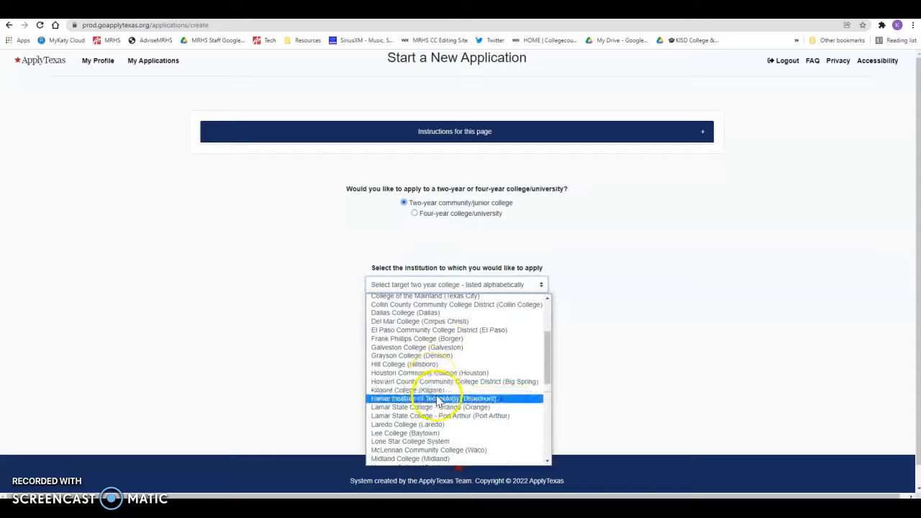
click(432, 374)
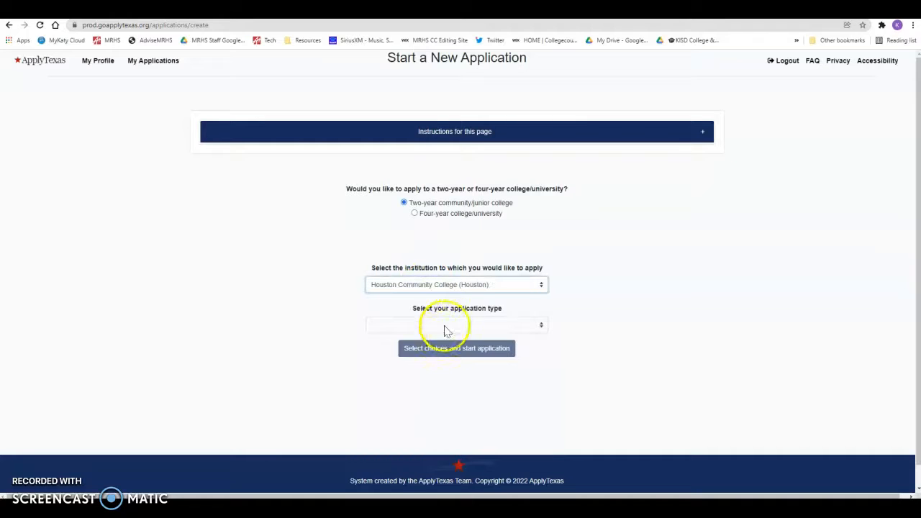
- Set the application type to Dual Credit and the semester to Summer 2022
click(431, 325)
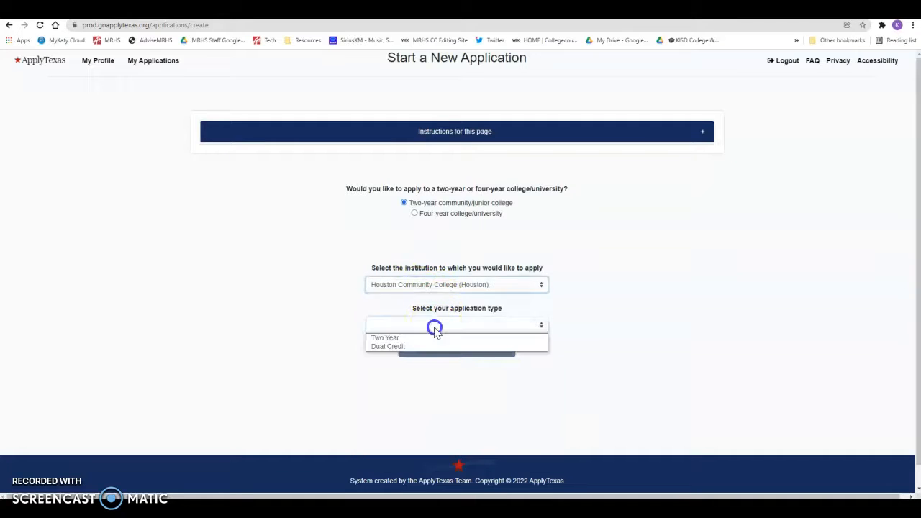
click(395, 348)
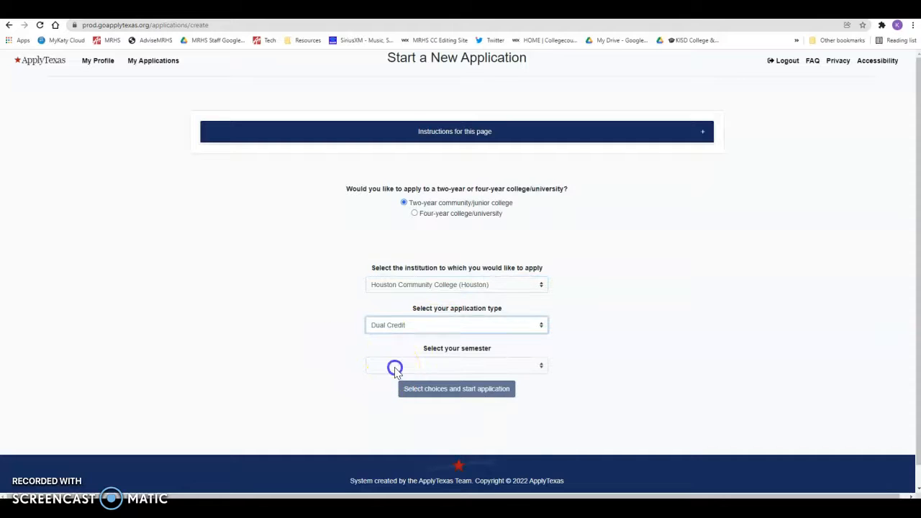
click(394, 367)
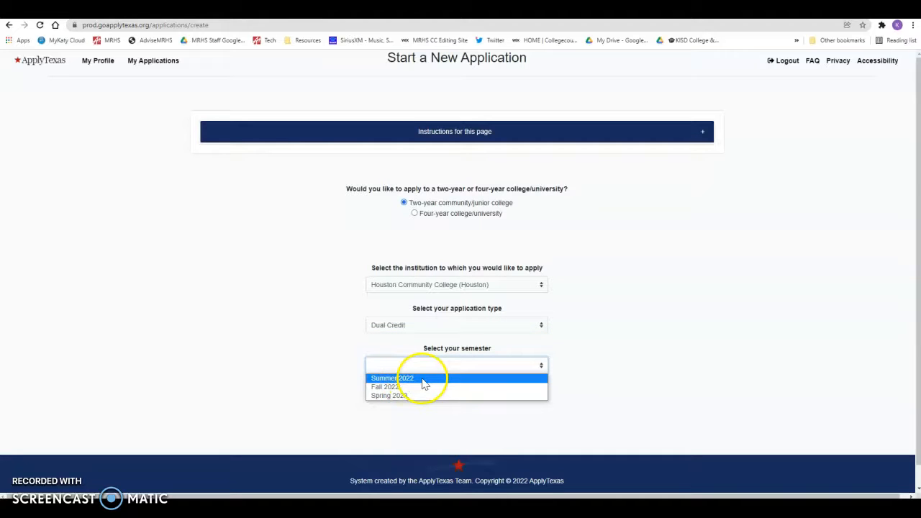
click(425, 379)
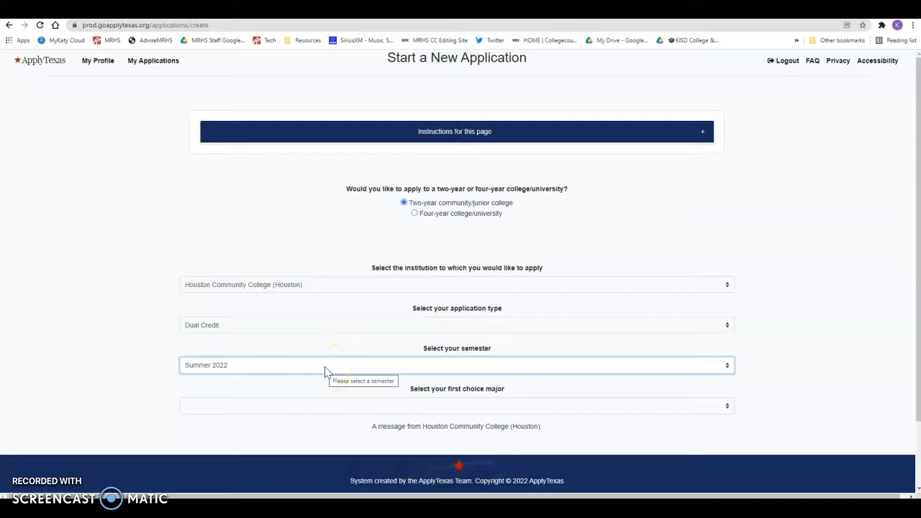
- Change the application's semester to Fall 2022
click(325, 368)
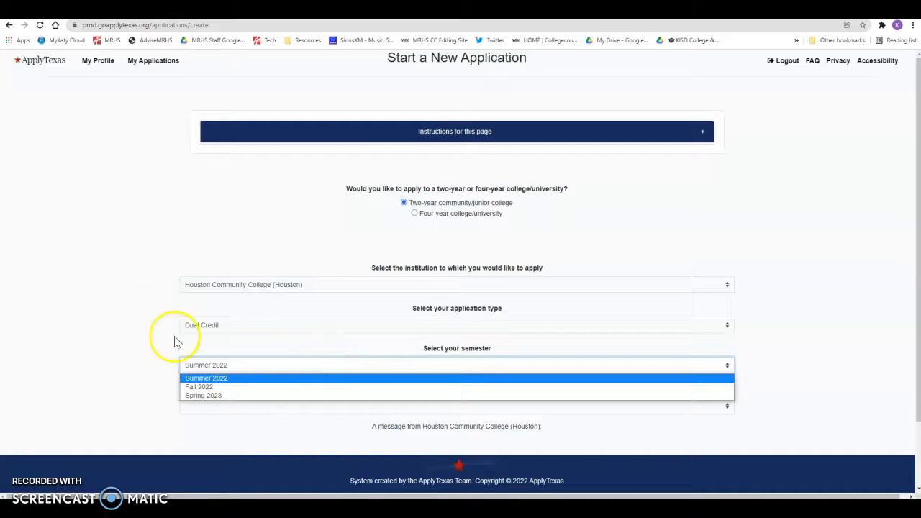
click(140, 237)
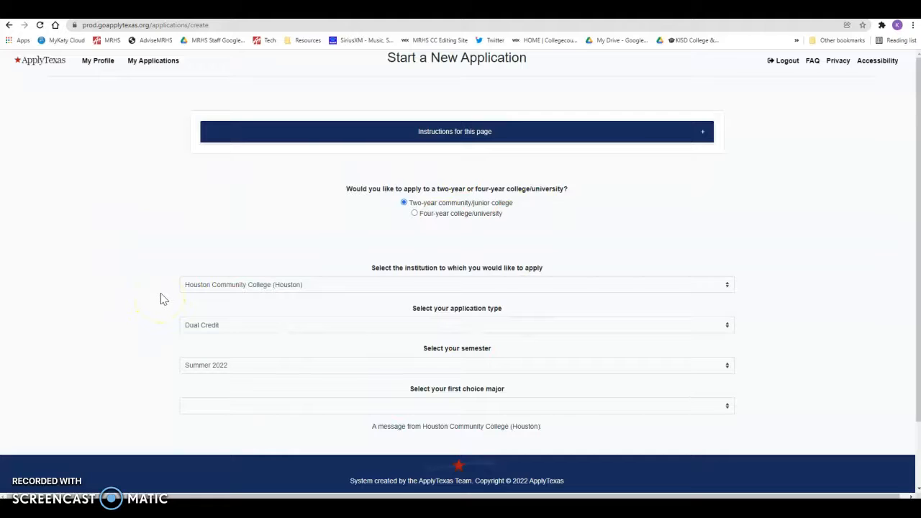
click(204, 372)
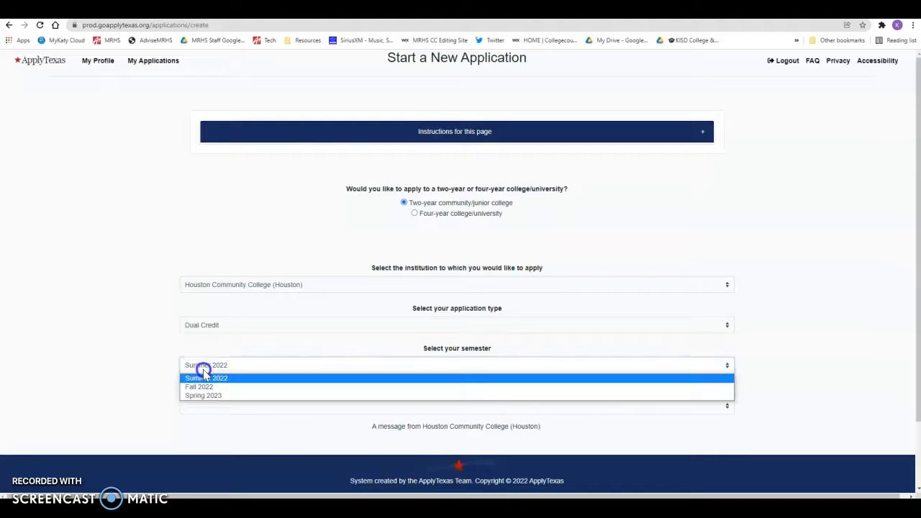
click(238, 389)
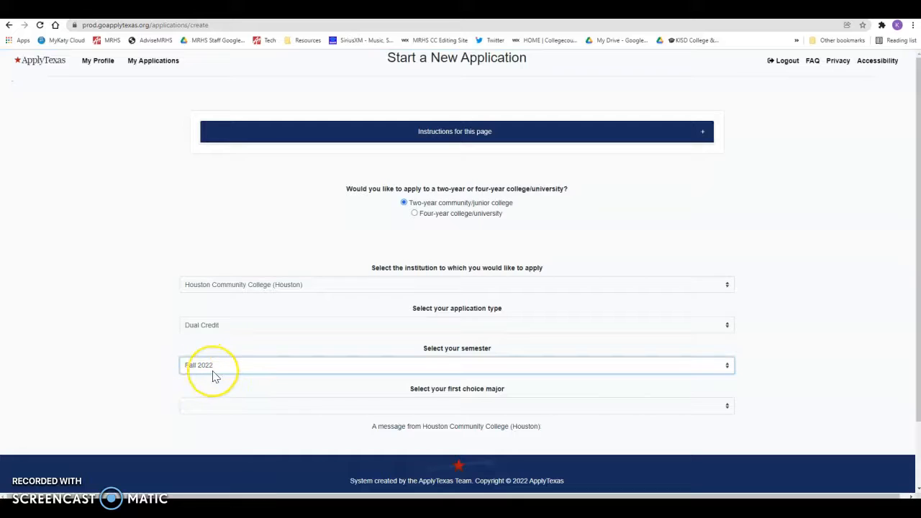
click(212, 372)
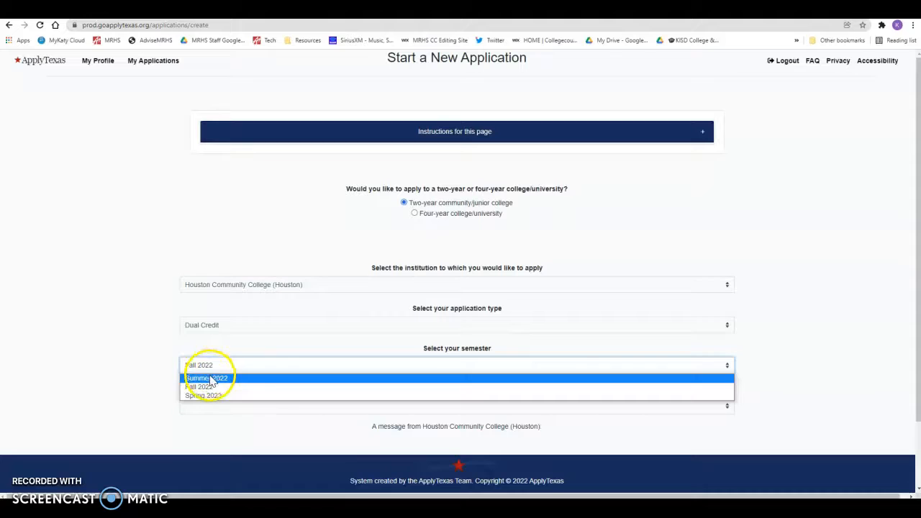
click(225, 389)
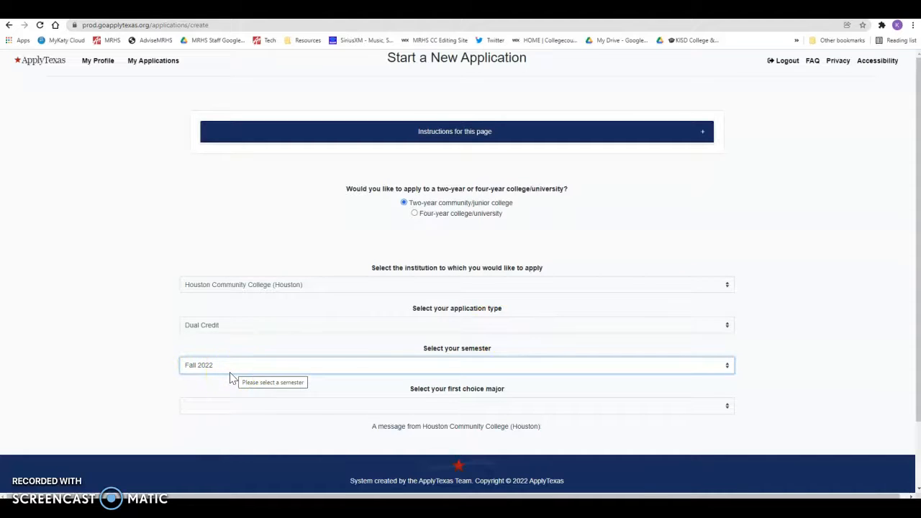
- Select Liberal Arts Humanities and Education as the first choice major and start the application with these choices
click(340, 408)
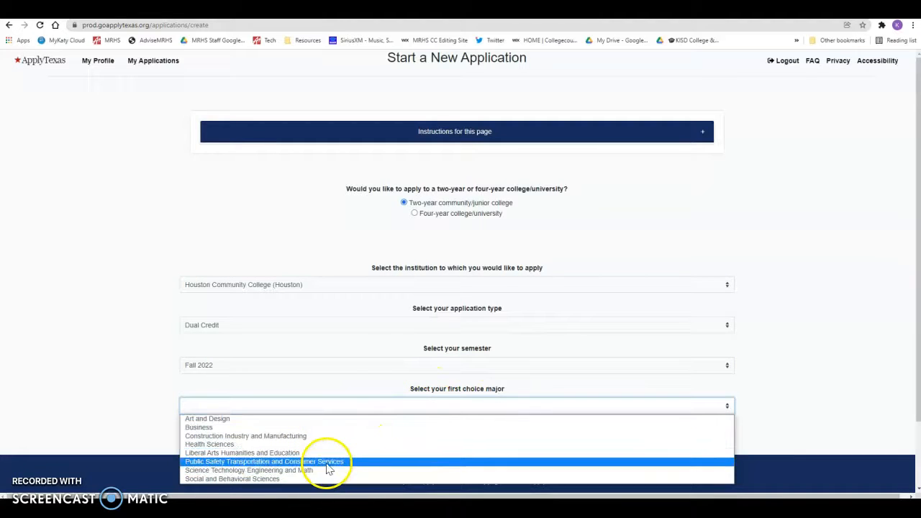
click(230, 455)
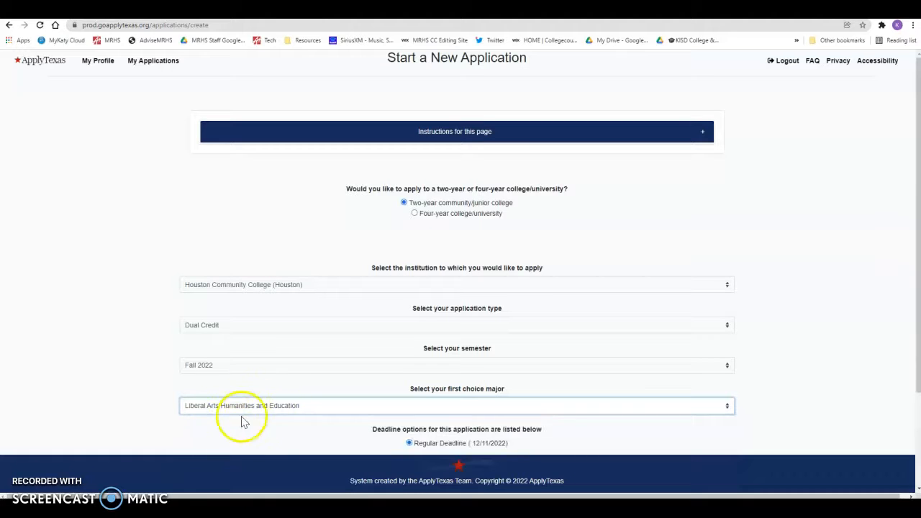
scroll(292, 424, down, 1)
scroll(292, 424, down, 2)
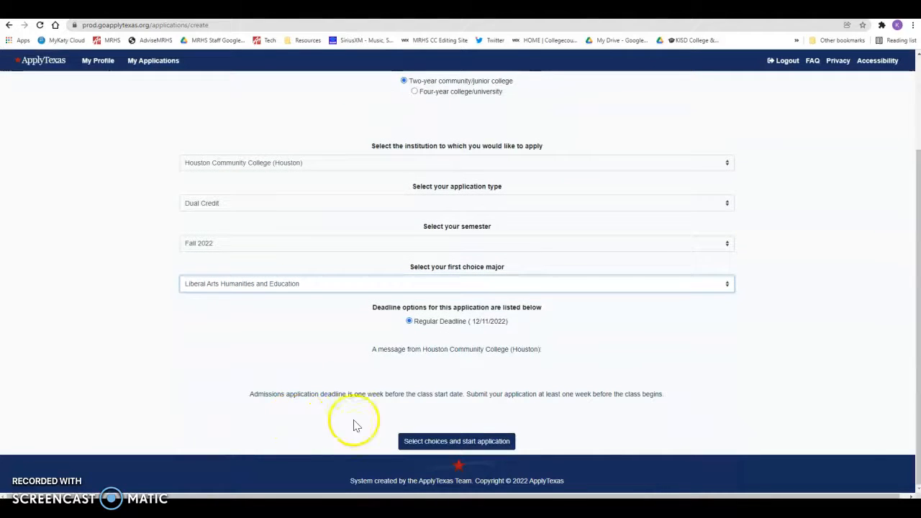
click(437, 447)
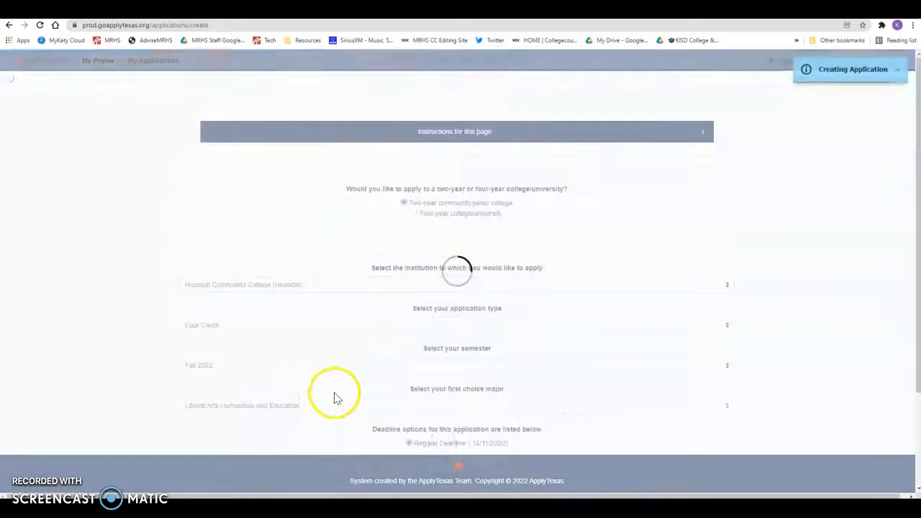
scroll(370, 339, down, 2)
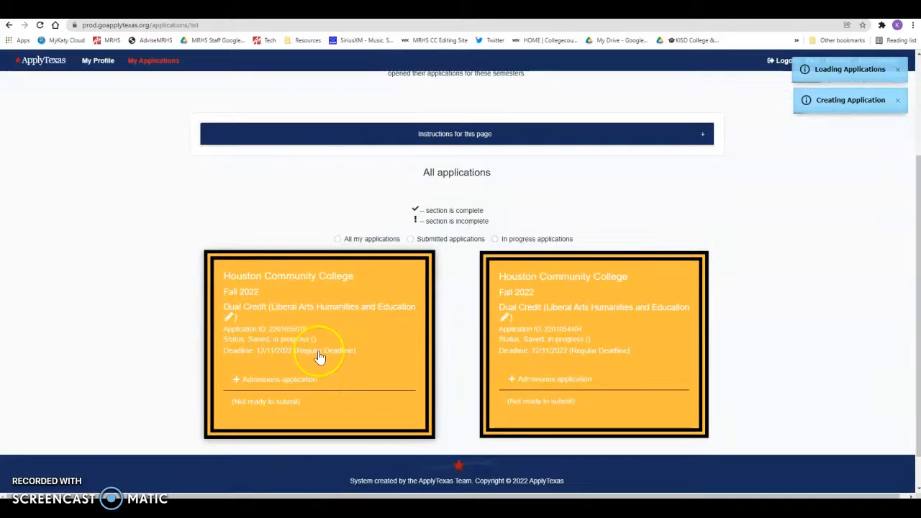
click(230, 316)
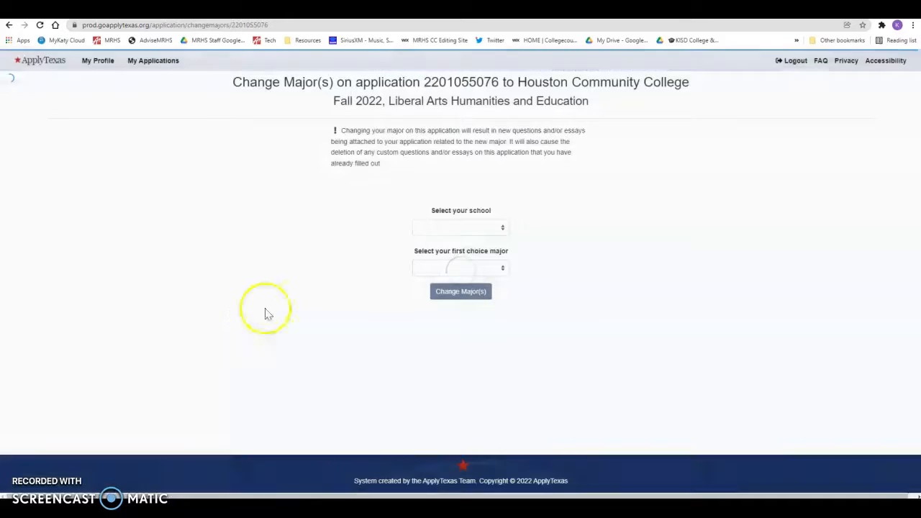
click(151, 62)
- Expand the admissions application of the newly created Houston Community College entry and open its Dual Credit questions
scroll(478, 317, down, 3)
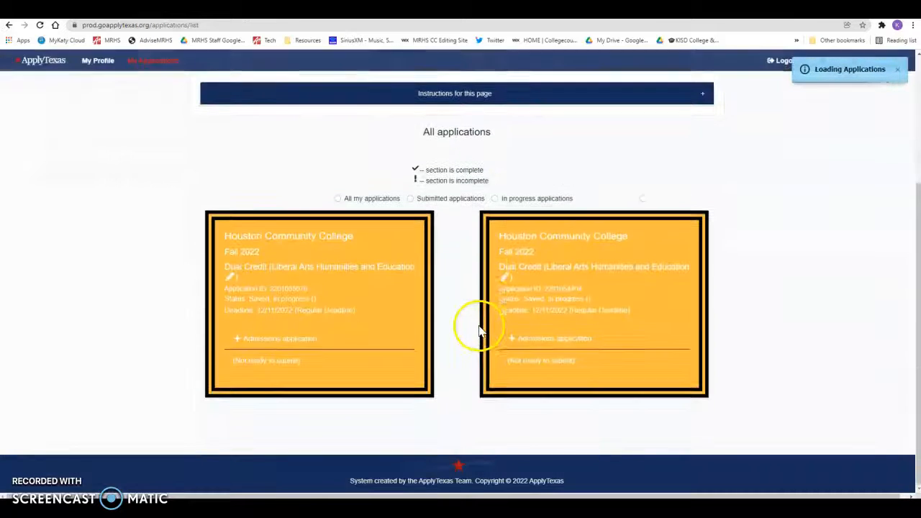
click(307, 305)
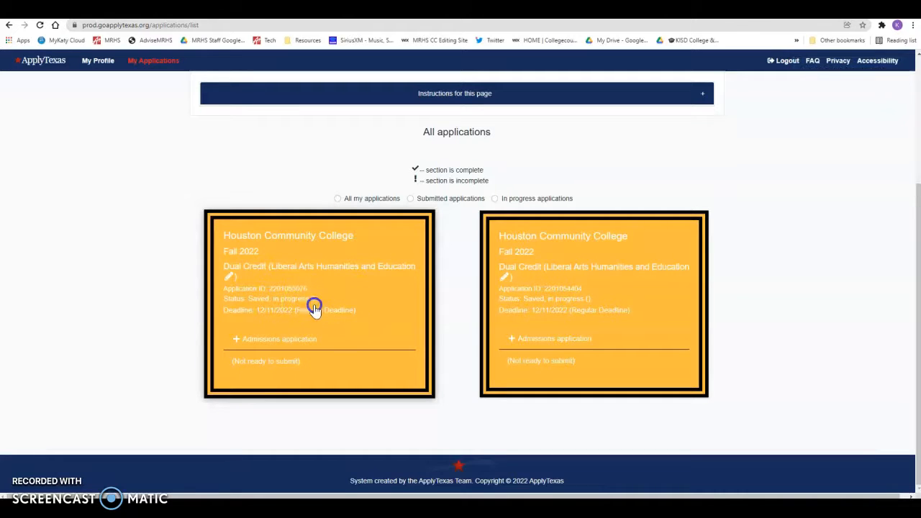
click(236, 341)
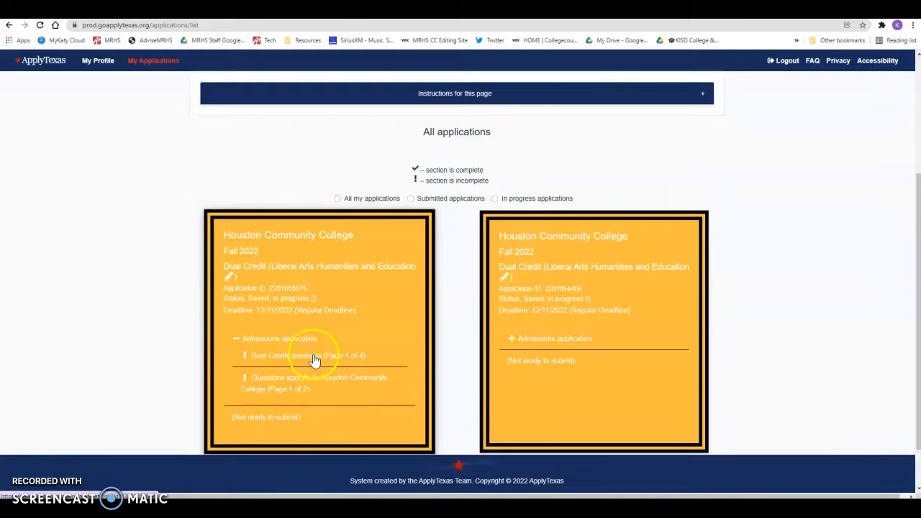
scroll(302, 352, down, 1)
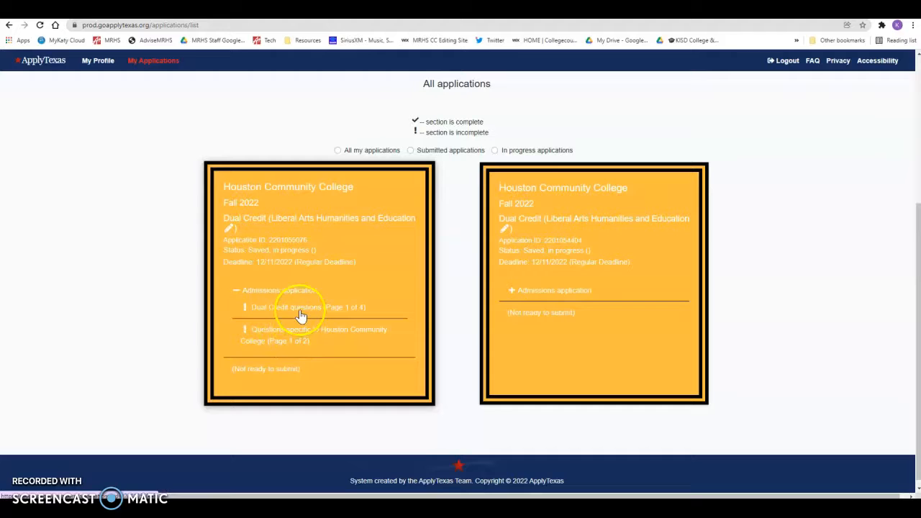
click(301, 310)
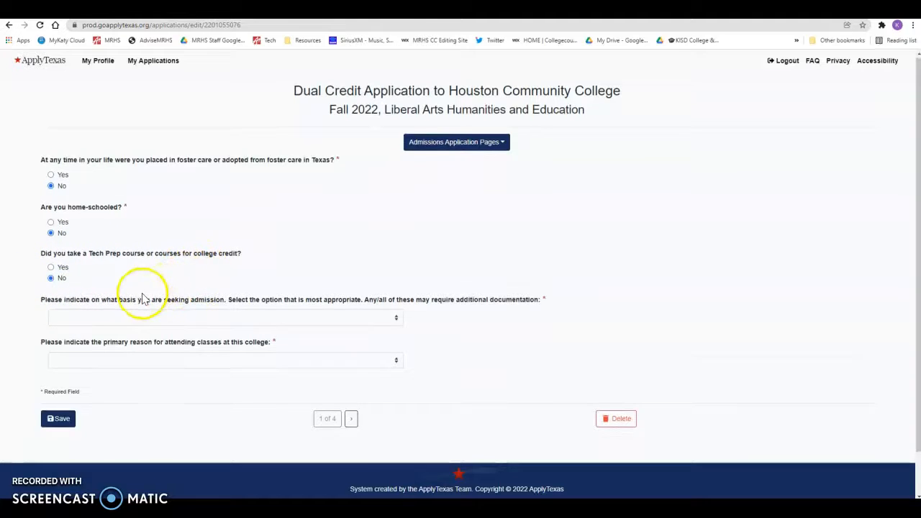
- Set the admission basis to Dual Credit (receiving both high school and college credit), the primary reason to Earn credits for transfer, and save
scroll(141, 298, down, 1)
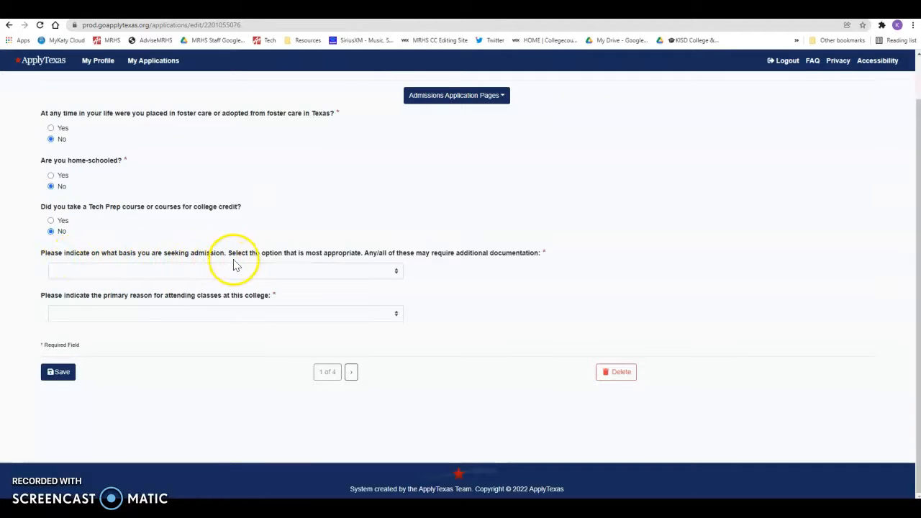
click(290, 273)
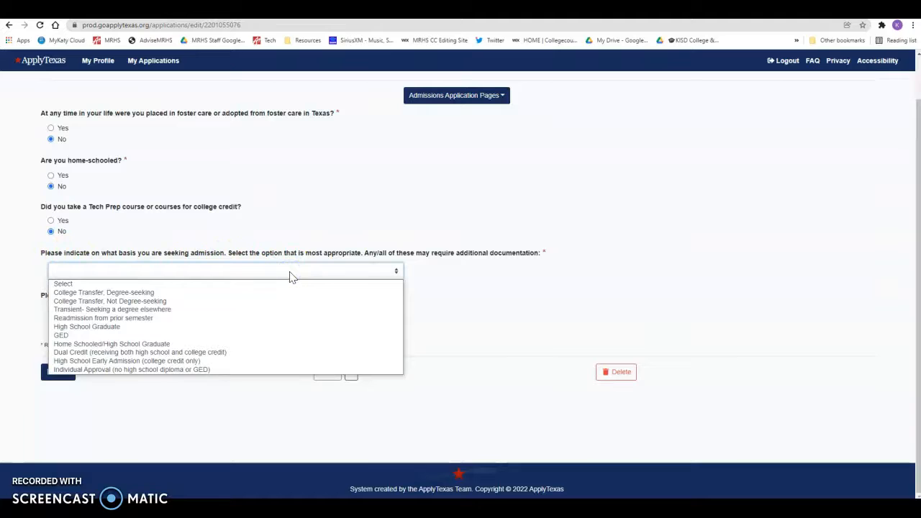
click(126, 352)
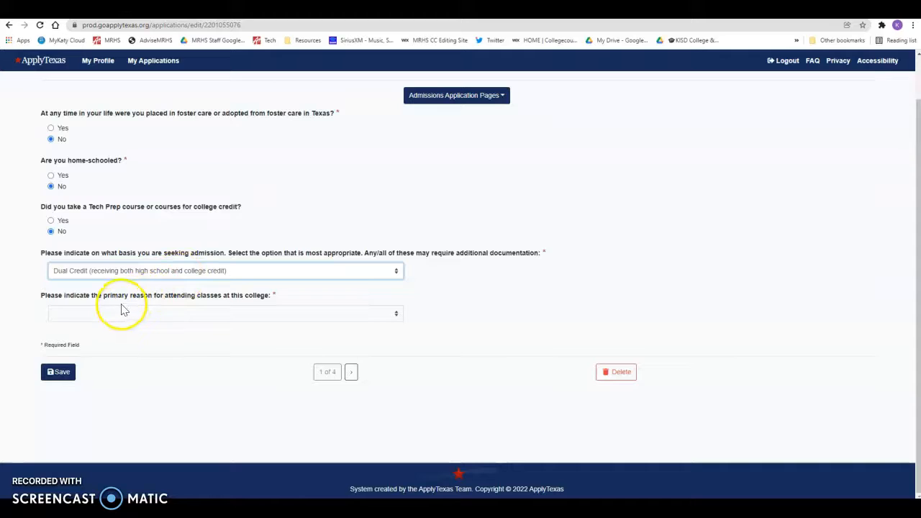
click(150, 313)
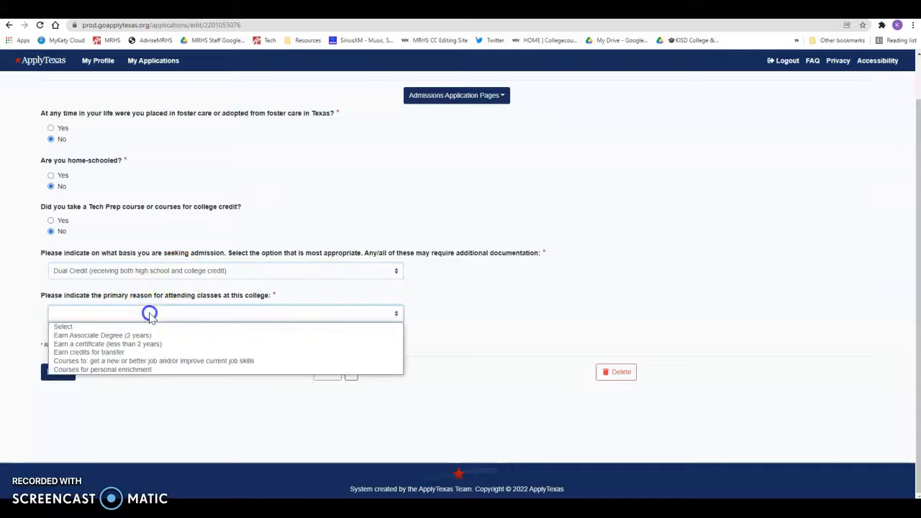
click(151, 353)
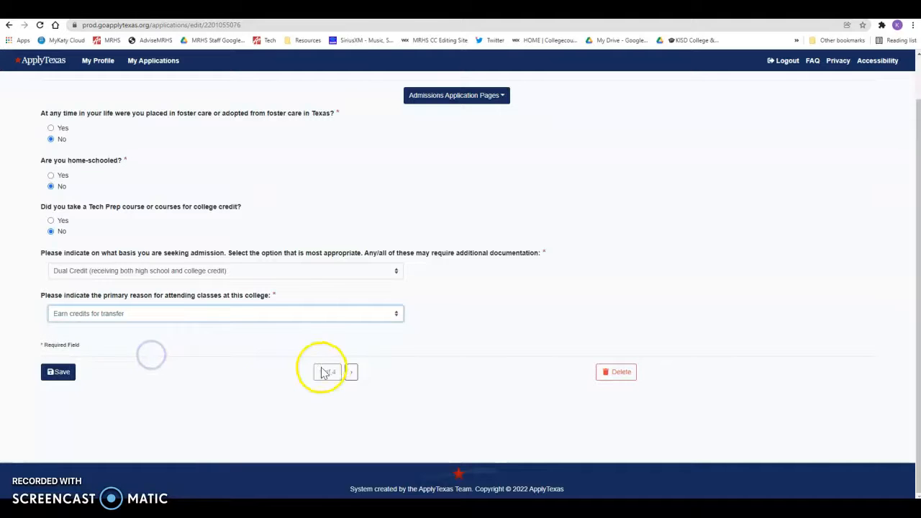
click(57, 372)
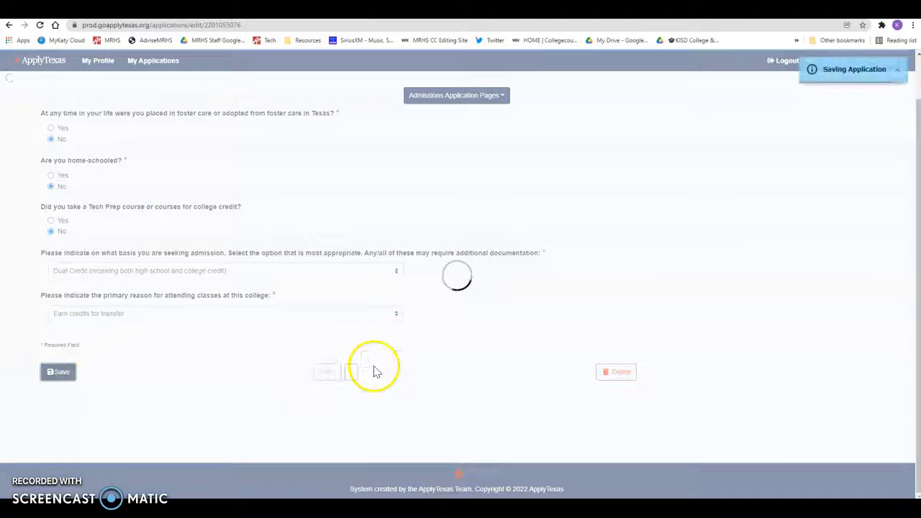
- Advance through the extracurricular, community service and talents pages without entries and finish the Dual Credit questions
click(351, 376)
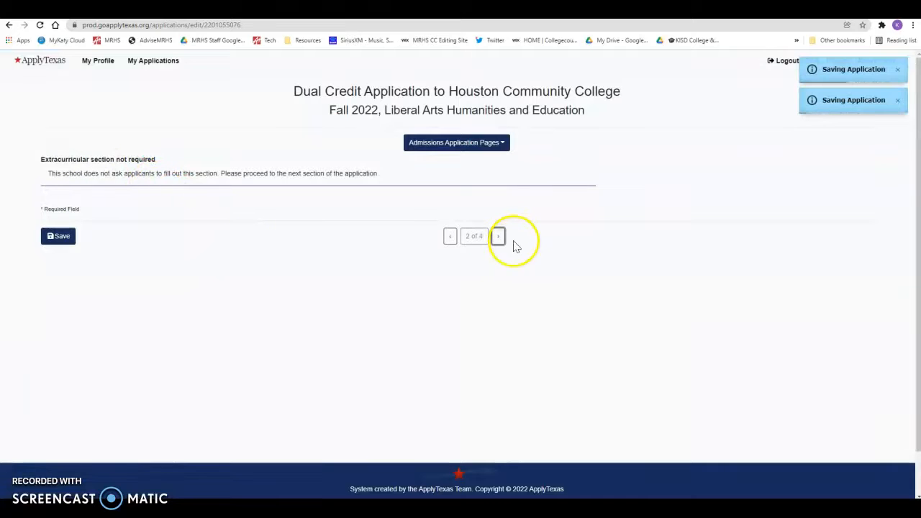
click(173, 210)
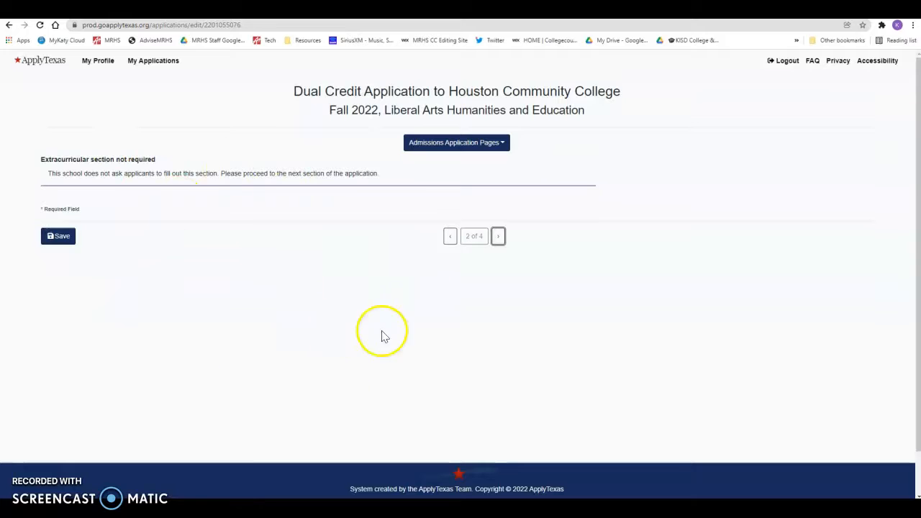
click(498, 238)
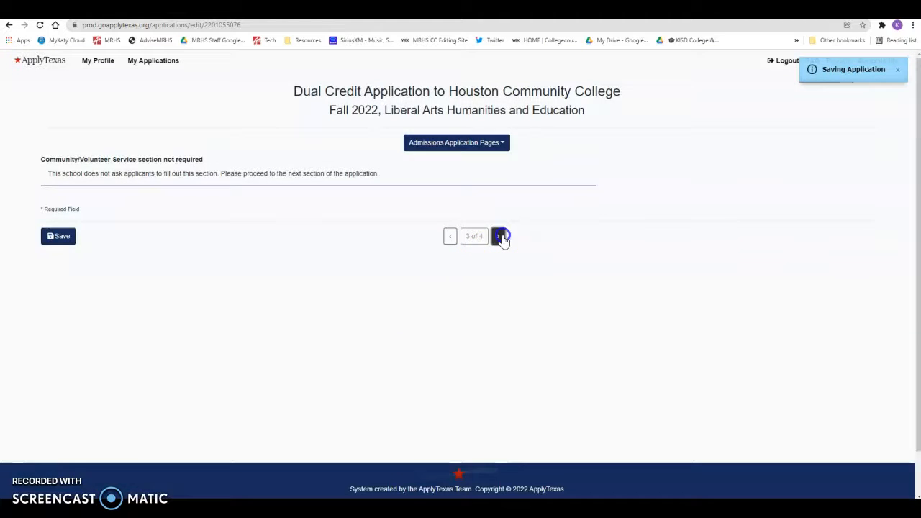
click(499, 237)
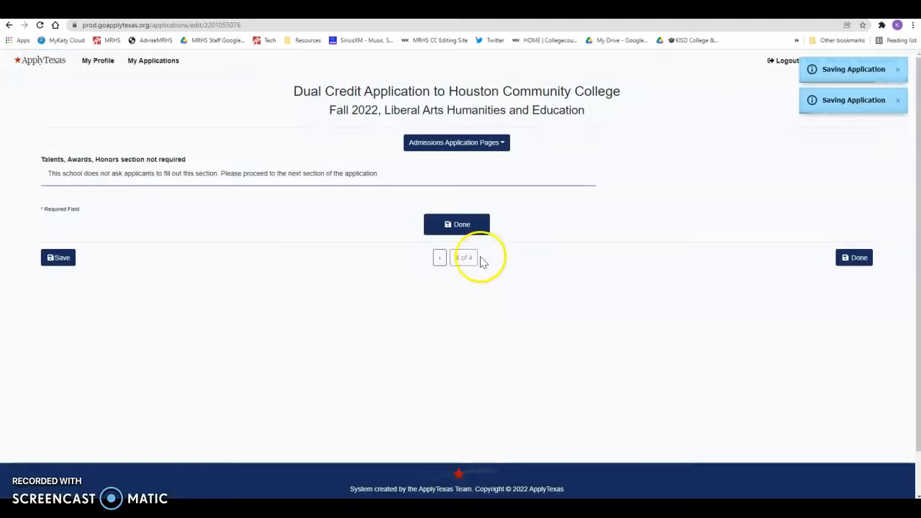
click(450, 225)
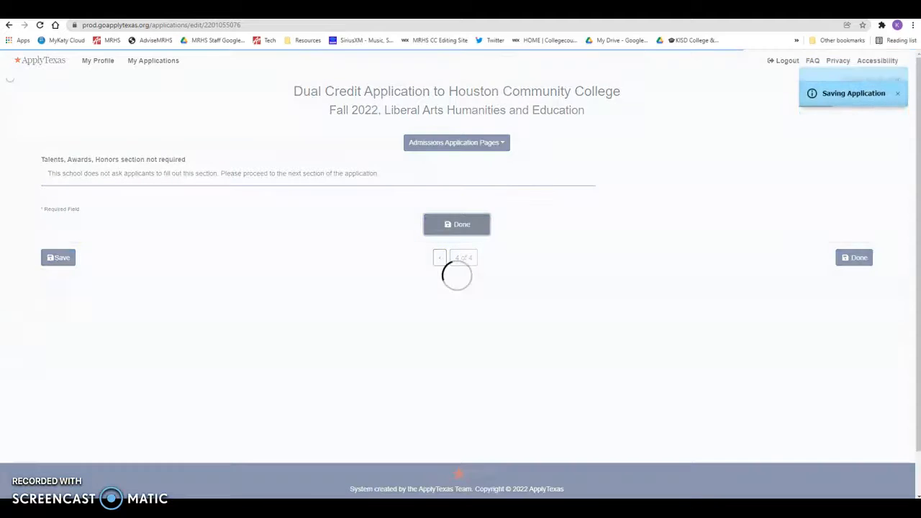
- Expand the same application's admissions section and open the questions specific to Houston Community College
scroll(339, 282, down, 5)
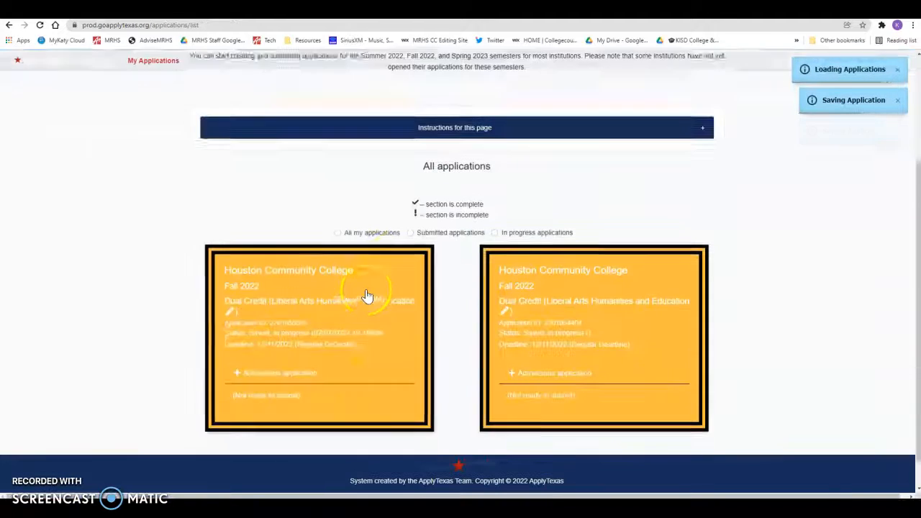
click(251, 340)
scroll(290, 326, down, 1)
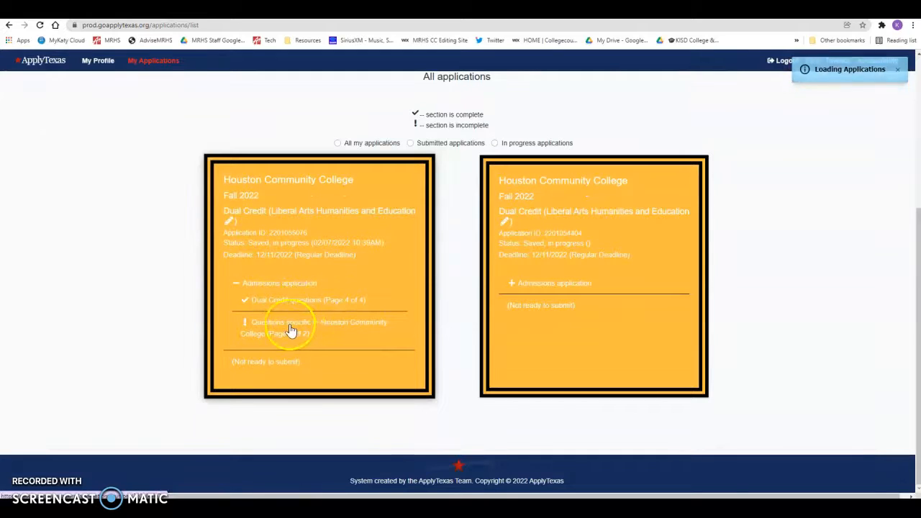
click(300, 332)
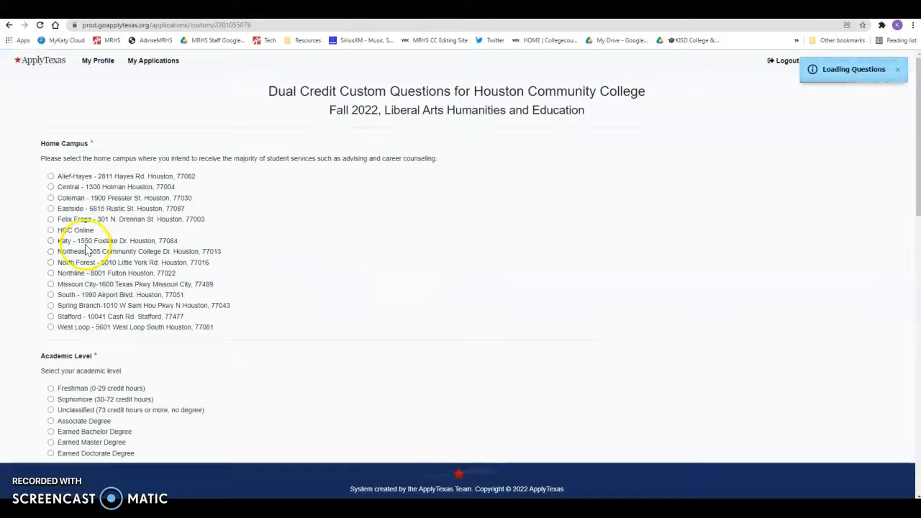
- Choose Katy as the home campus, Freshman (0-29 credit hours) as the academic level, and No for taking all classes online
scroll(41, 295, down, 3)
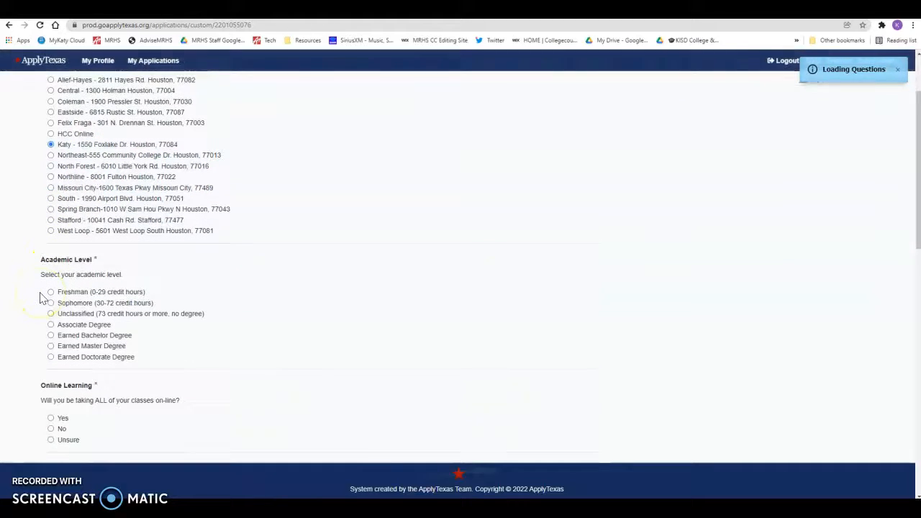
scroll(41, 295, down, 1)
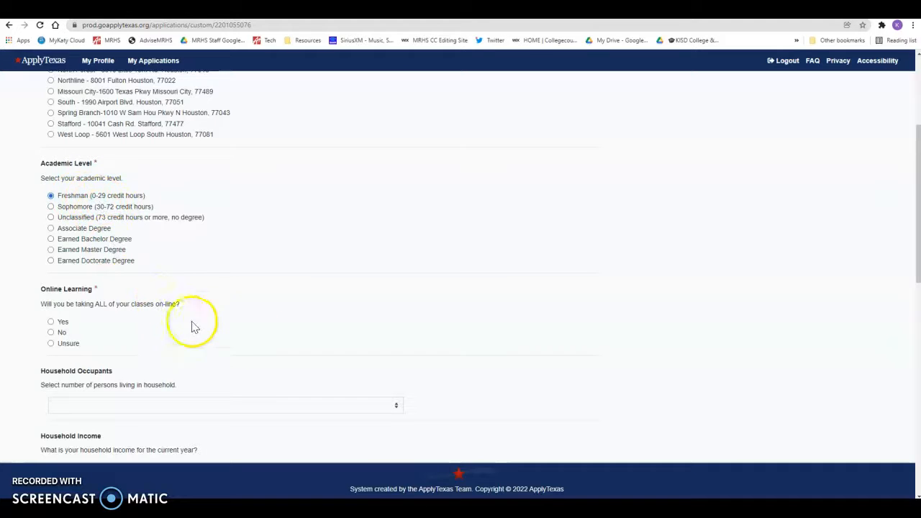
scroll(113, 267, down, 2)
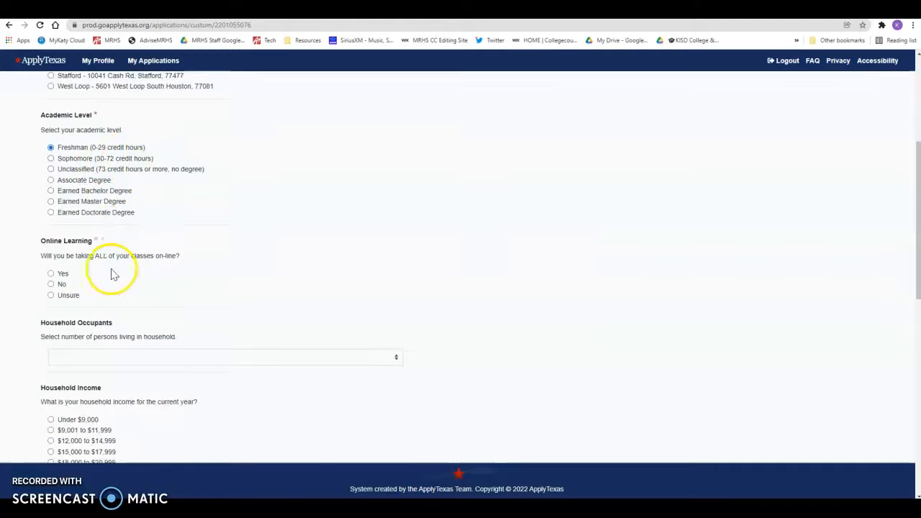
scroll(77, 213, down, 1)
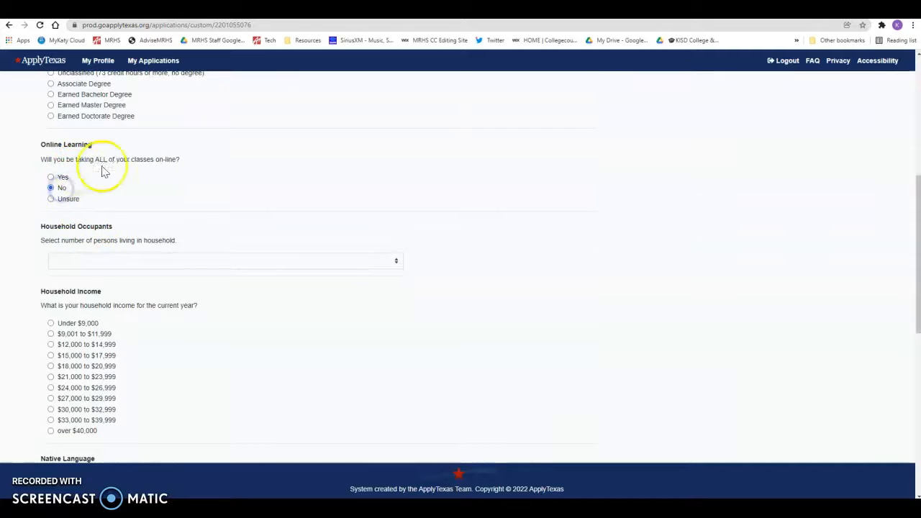
scroll(96, 266, down, 1)
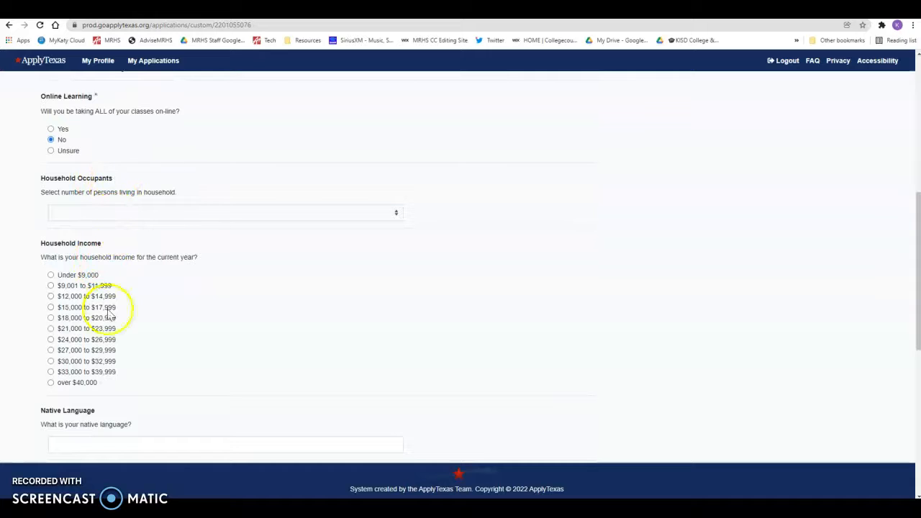
- Leave the optional questions from household occupants through course load unanswered, save the page, and advance to the second page
click(111, 212)
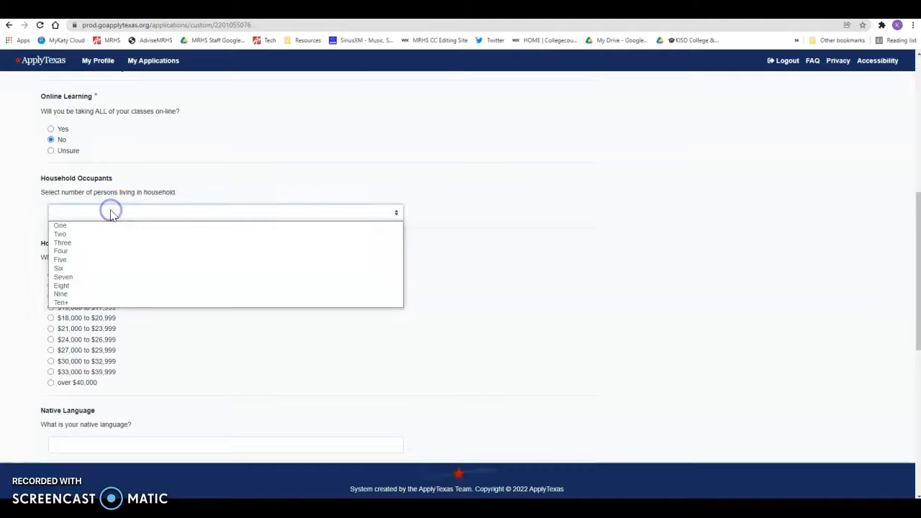
click(112, 212)
scroll(133, 331, down, 2)
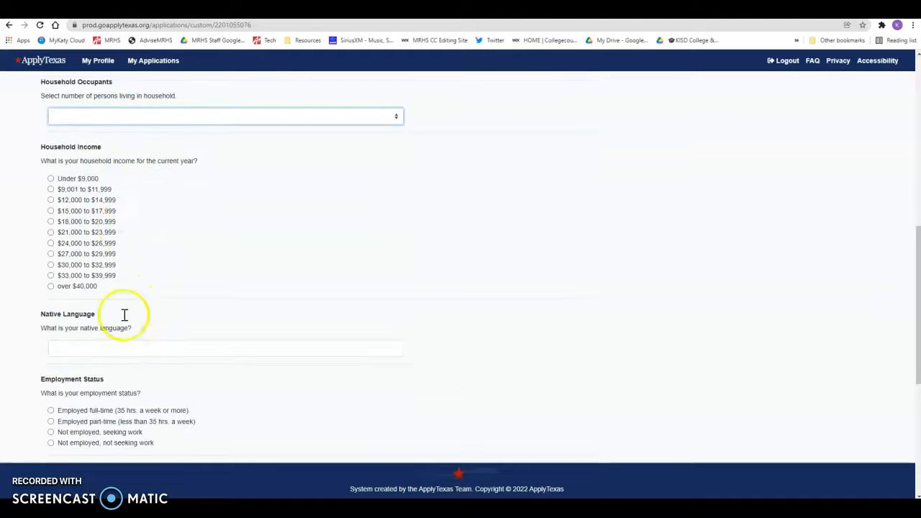
scroll(147, 357, down, 6)
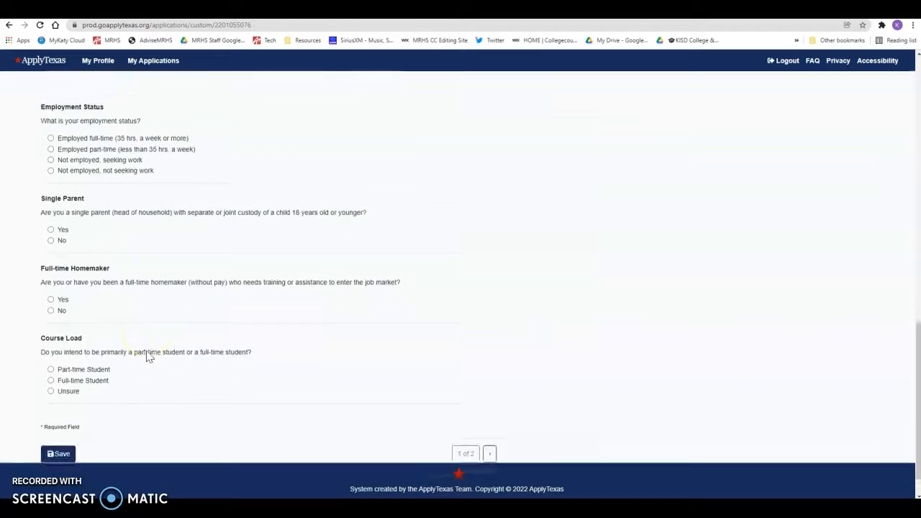
scroll(147, 357, down, 1)
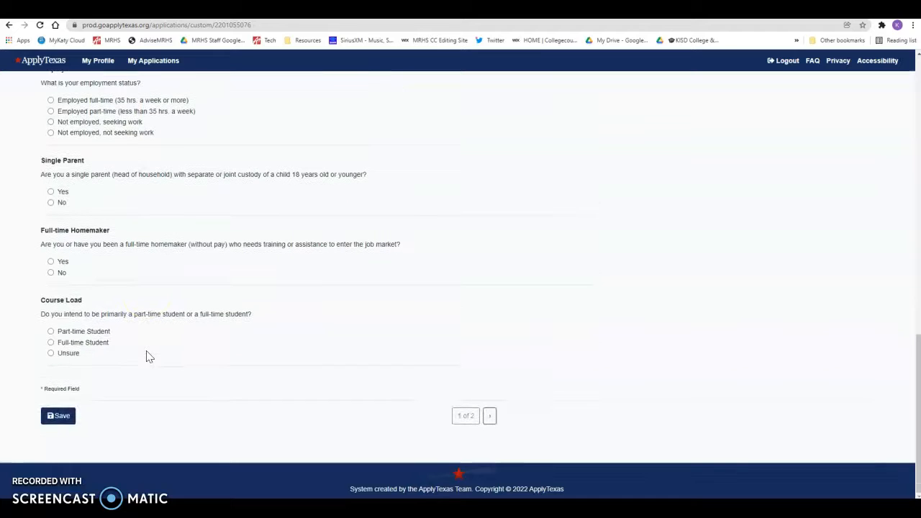
click(60, 417)
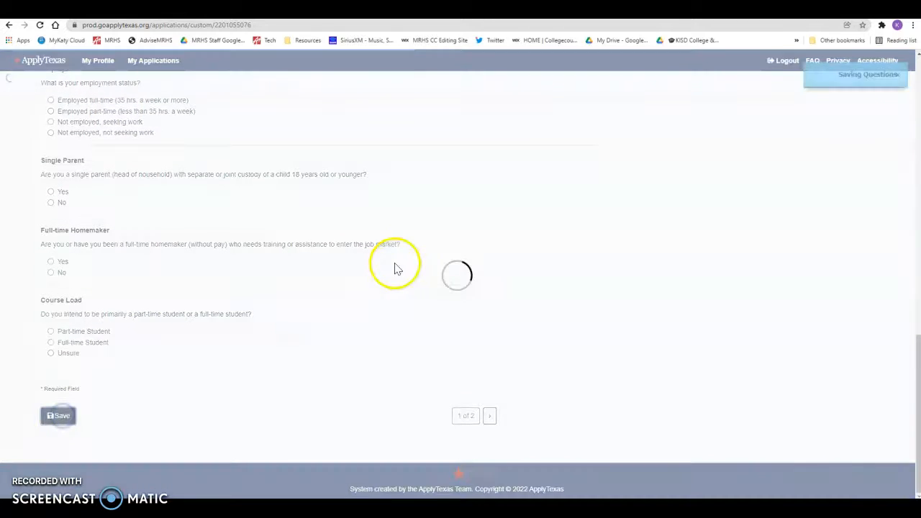
click(490, 416)
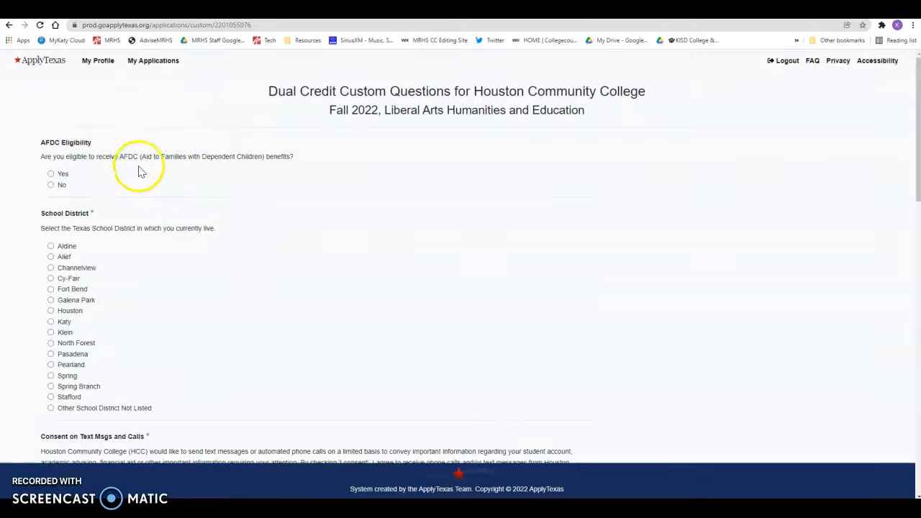
- Choose Katy as the school district and answer the text messages and calls question with I do not consent
scroll(133, 216, down, 1)
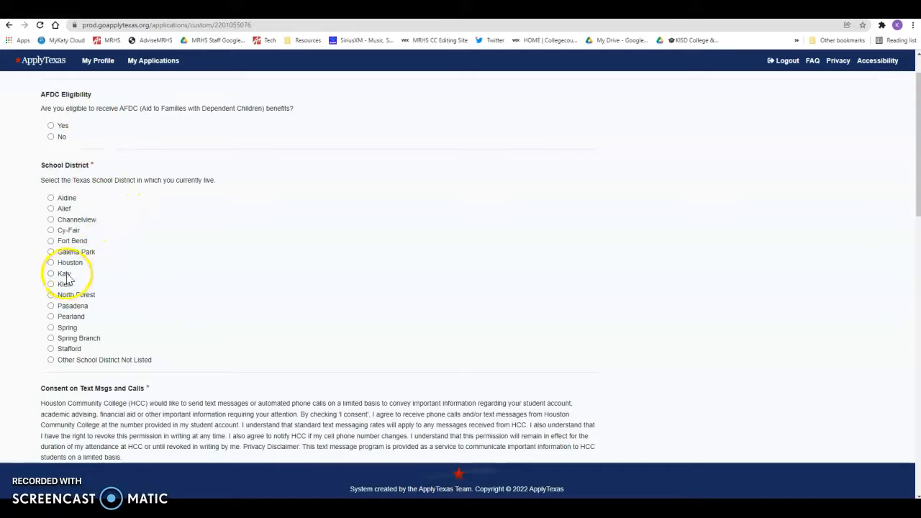
scroll(216, 283, down, 3)
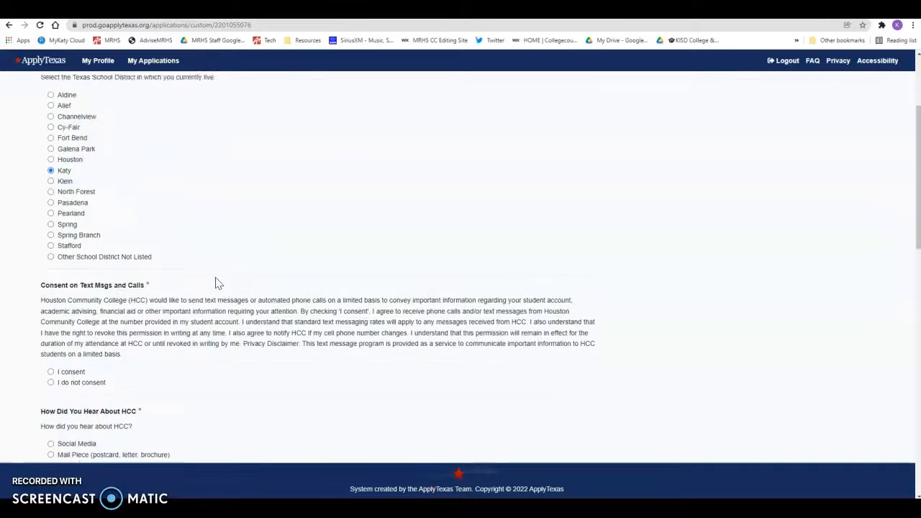
scroll(177, 267, down, 2)
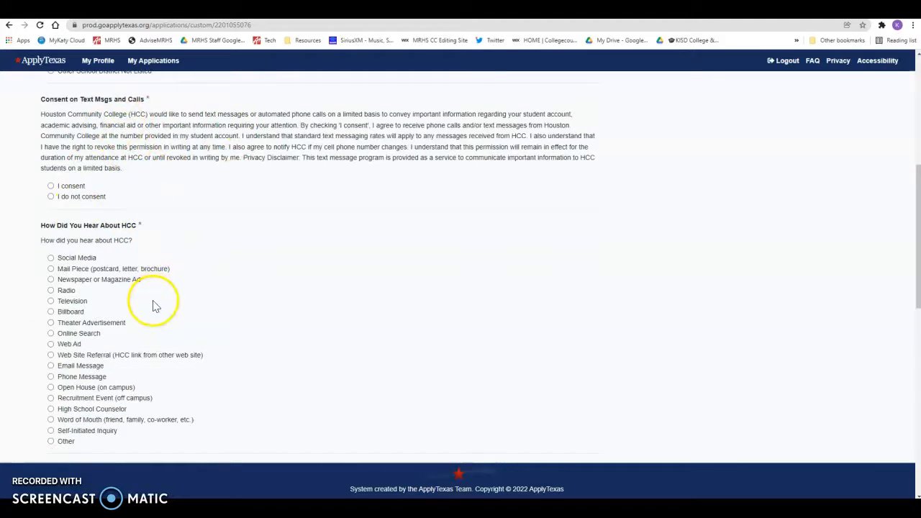
scroll(153, 305, down, 1)
scroll(154, 306, up, 2)
scroll(152, 305, down, 1)
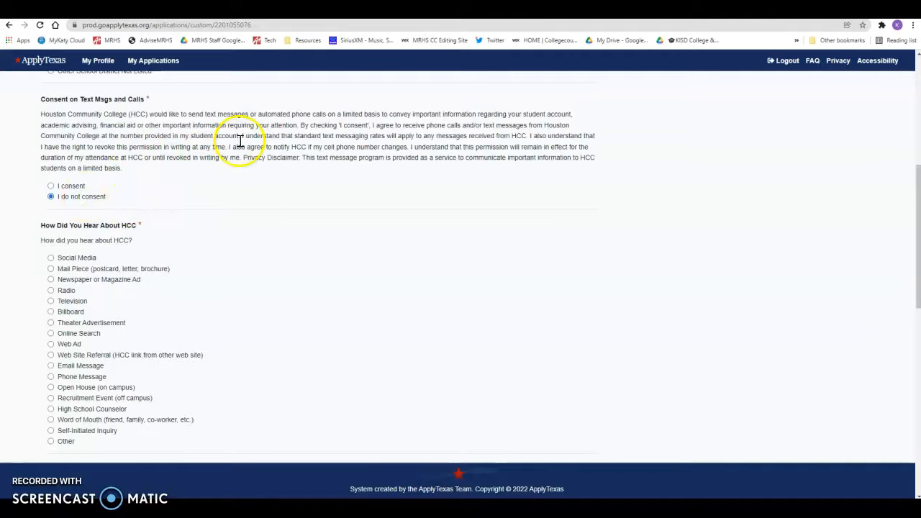
- Choose High School Counselor as the HCC referral source and earn HCC credits and transfer back to my school as the educational goal
scroll(140, 324, down, 1)
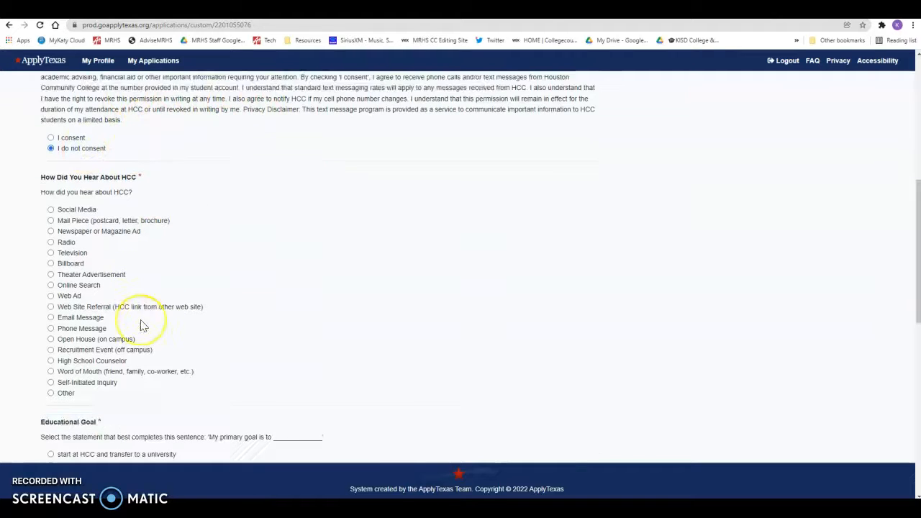
scroll(141, 325, down, 2)
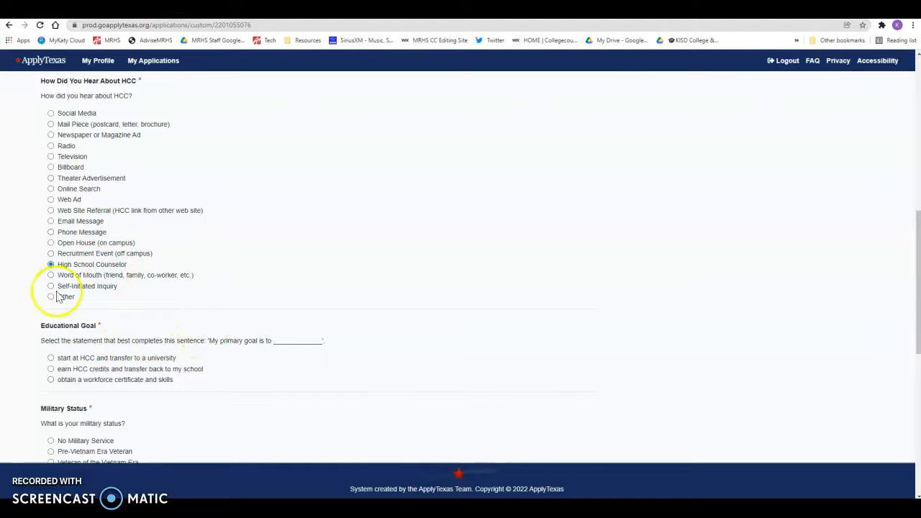
scroll(208, 376, down, 2)
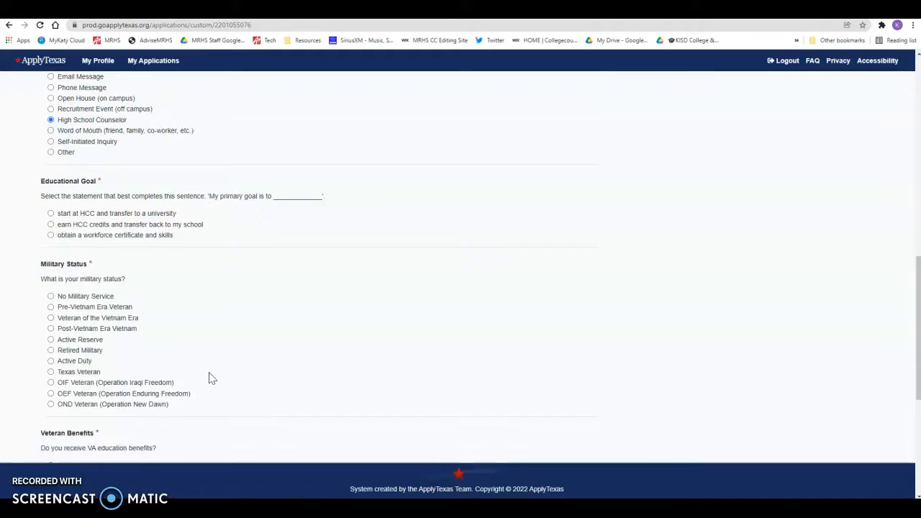
- Set the military status to No Military Service and answer No to receiving VA education benefits and to being a disabled veteran
scroll(210, 376, down, 1)
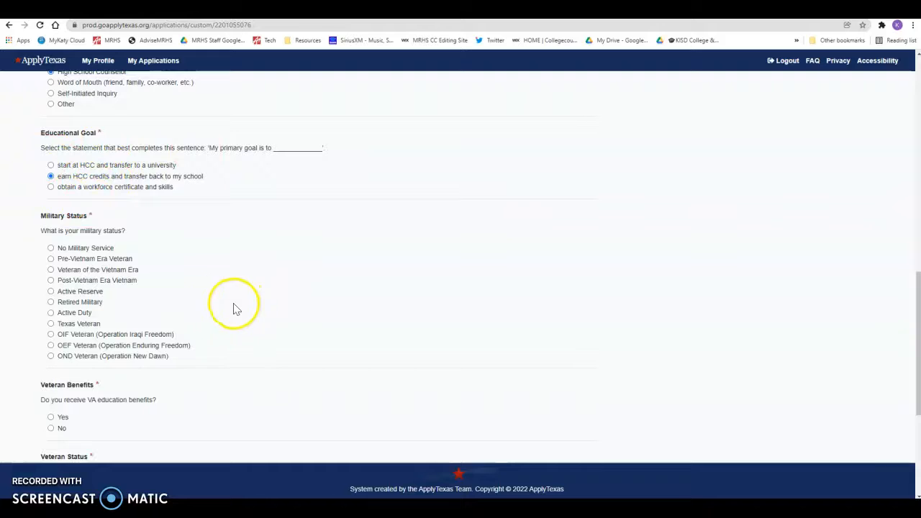
scroll(220, 327, down, 1)
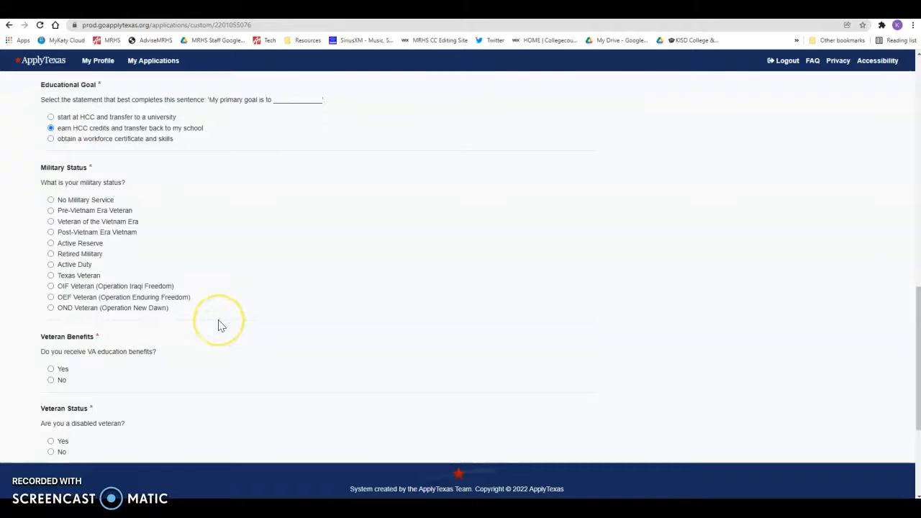
scroll(220, 327, down, 1)
click(80, 151)
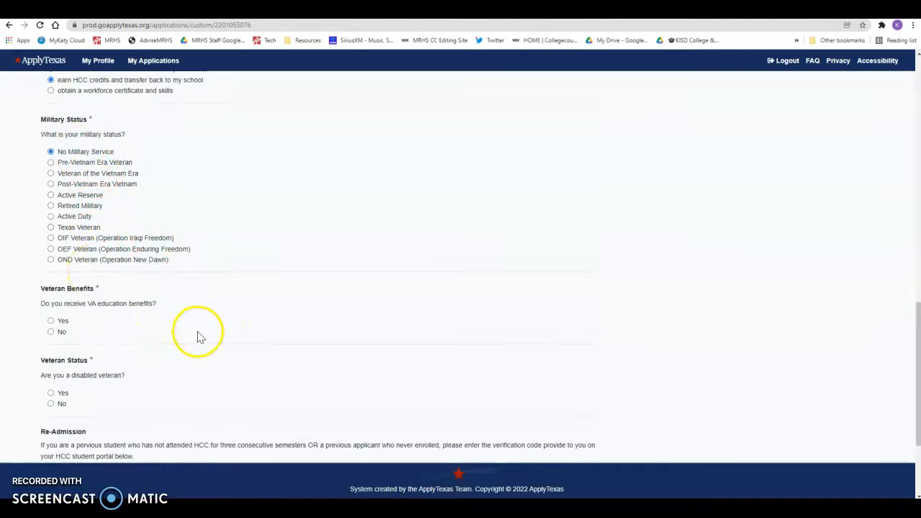
scroll(200, 337, down, 2)
click(58, 237)
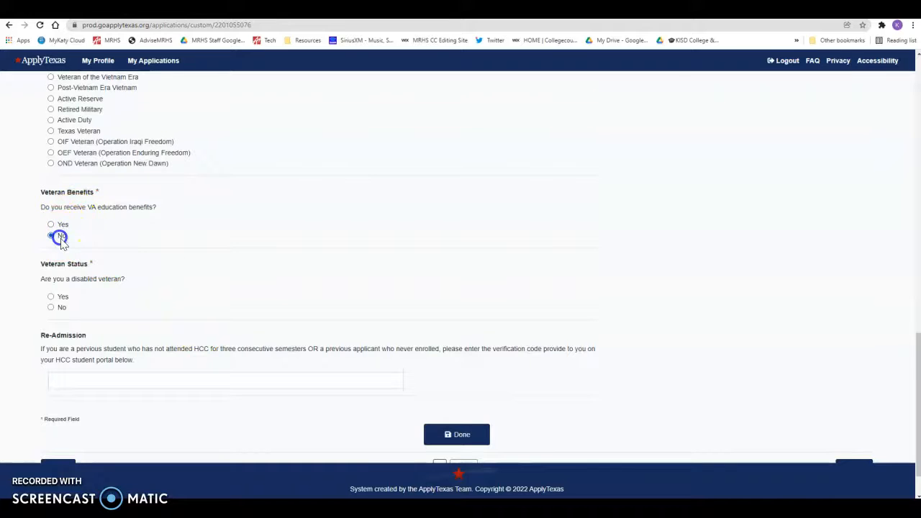
click(62, 308)
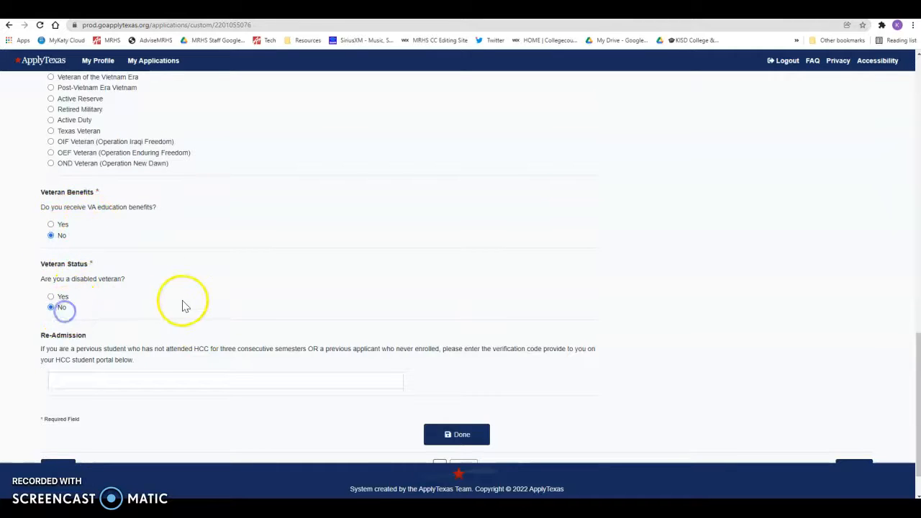
- Leave the re-admission verification code blank, save the page, and finish the Houston Community College questions
scroll(183, 307, down, 1)
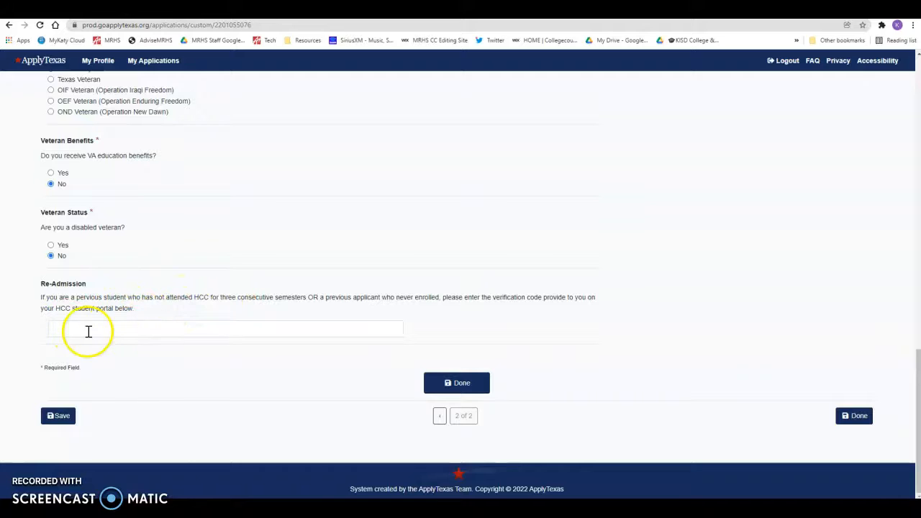
drag(77, 298, 128, 302)
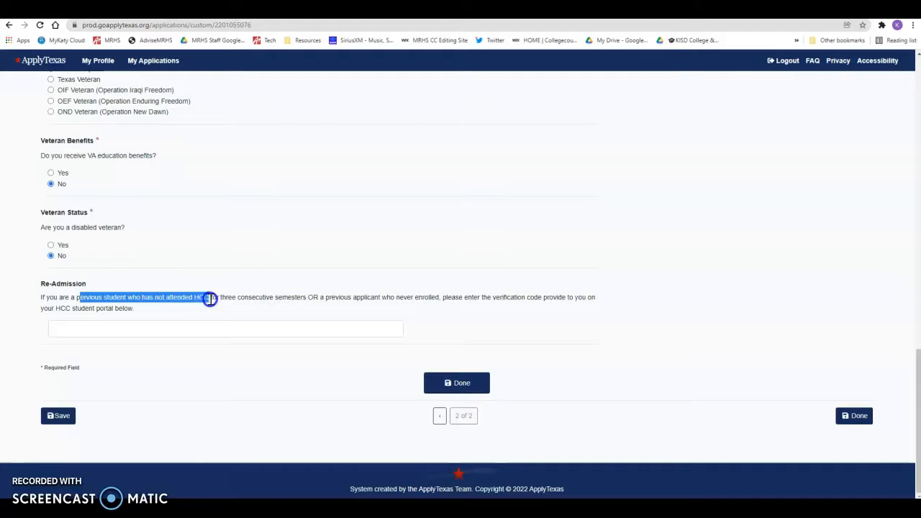
drag(224, 298, 230, 299)
click(234, 299)
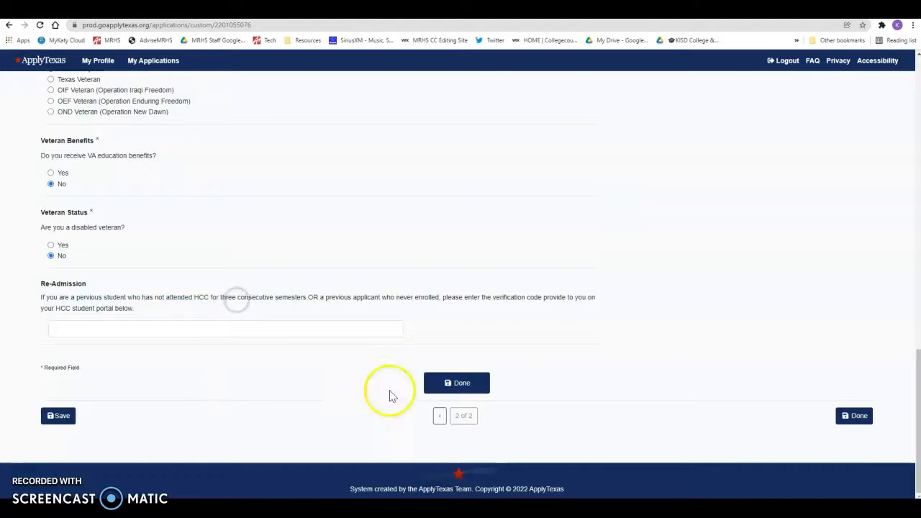
click(60, 423)
click(464, 385)
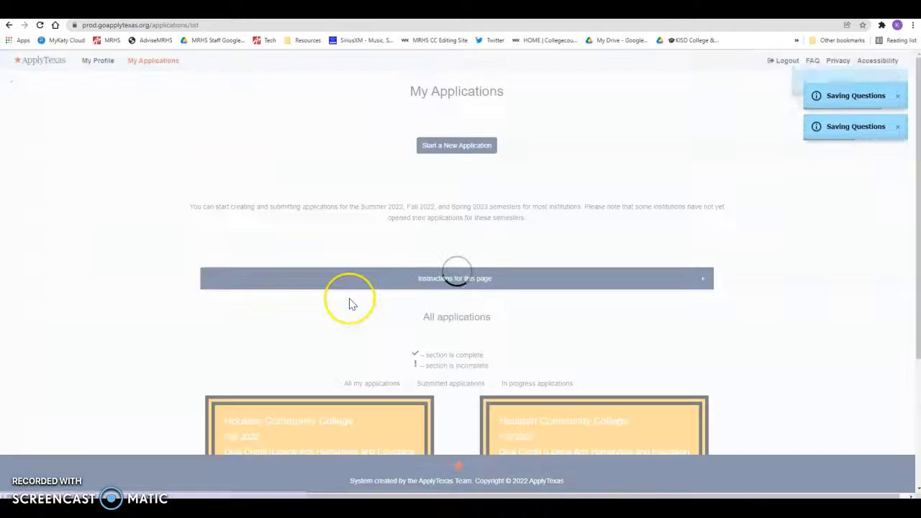
- Expand the admissions section of the completed Houston Community College application and open its submission page
scroll(350, 305, down, 3)
click(271, 338)
scroll(267, 338, down, 1)
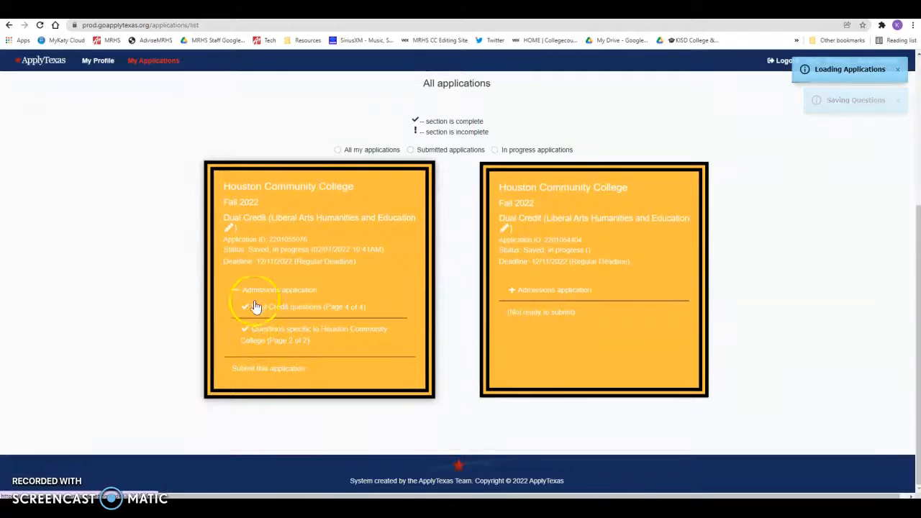
click(274, 371)
- Certify the notification of rights, the bacterial meningitis requirements, and the agreement to abide by college policies
scroll(180, 258, down, 2)
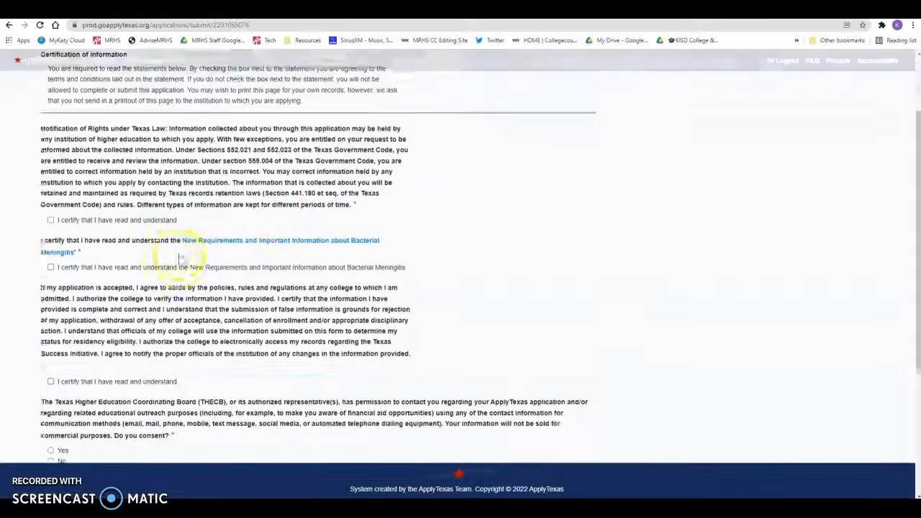
click(51, 212)
click(51, 259)
click(52, 374)
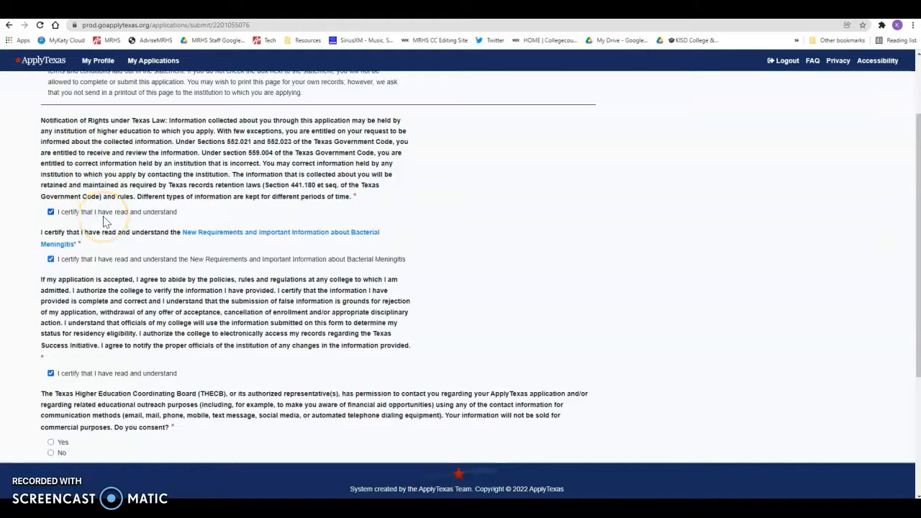
scroll(115, 220, down, 1)
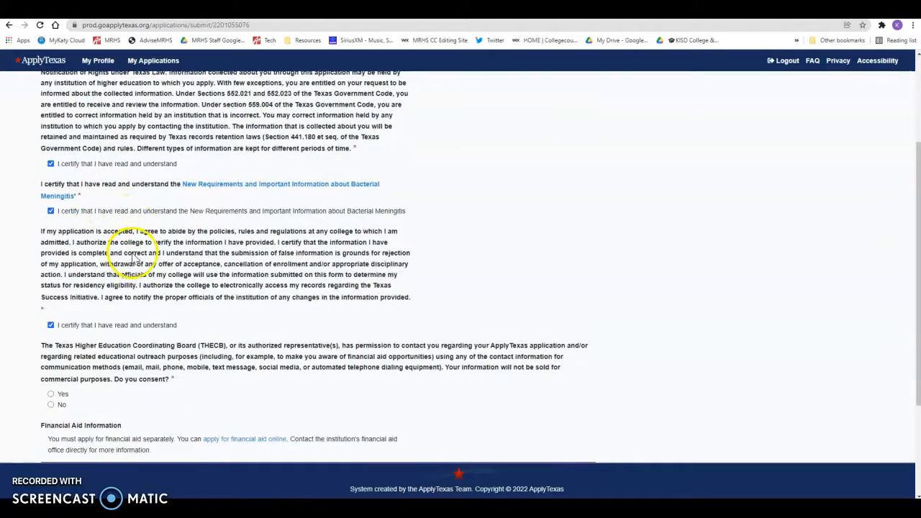
click(371, 212)
click(370, 212)
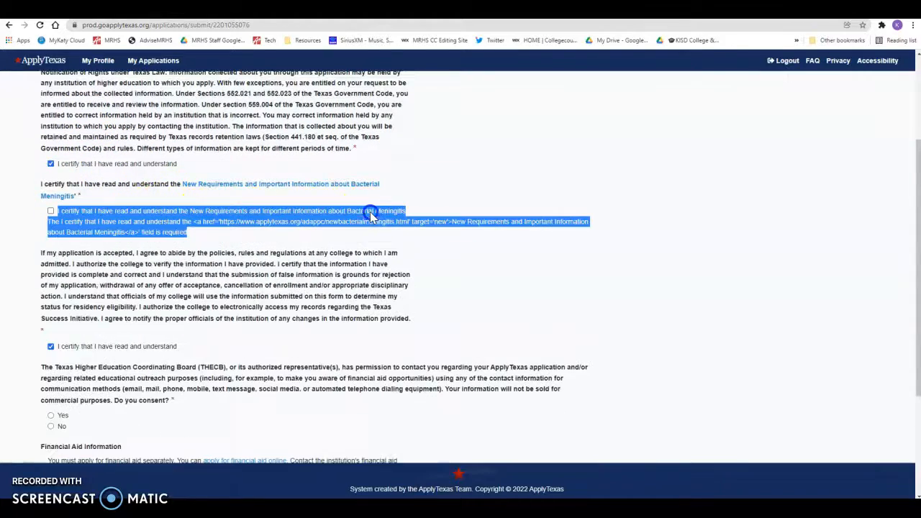
click(363, 218)
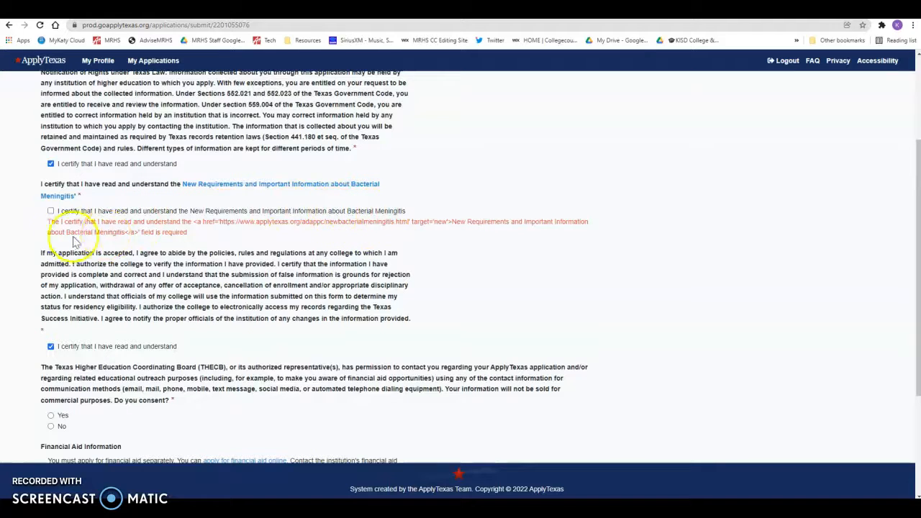
click(50, 211)
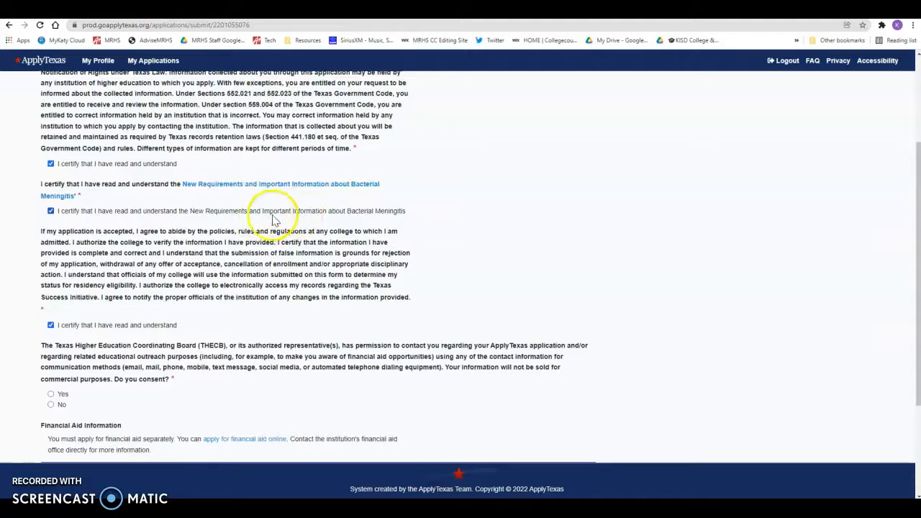
scroll(130, 251, down, 1)
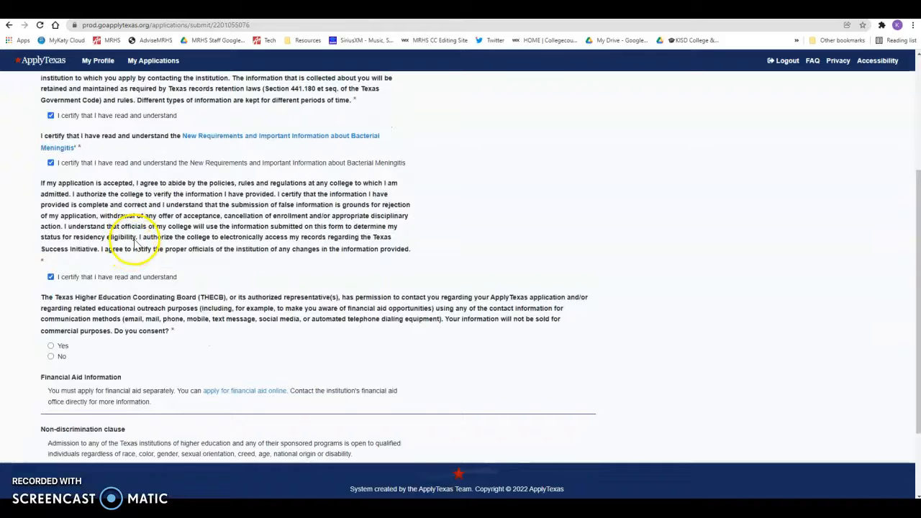
- Answer Yes to the THECB contact consent, try to submit the application, and cancel out of the submission page
scroll(138, 241, down, 1)
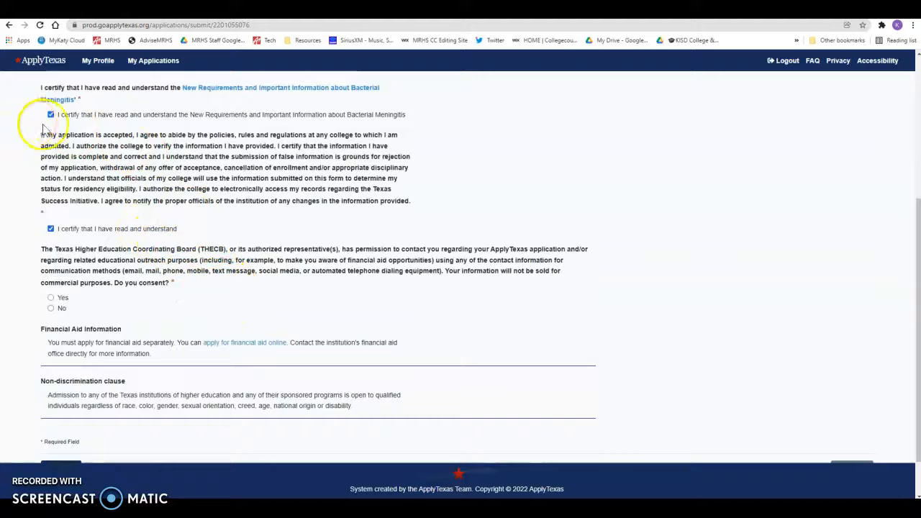
scroll(174, 236, down, 2)
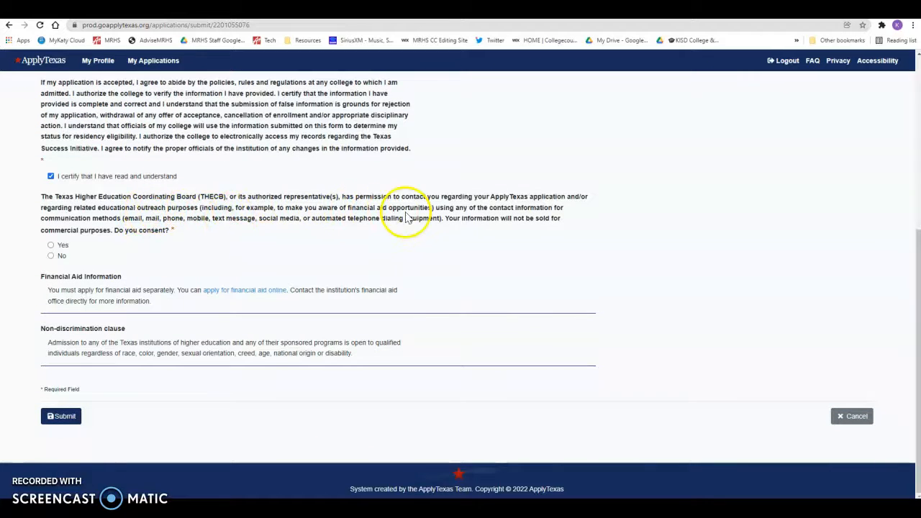
click(53, 245)
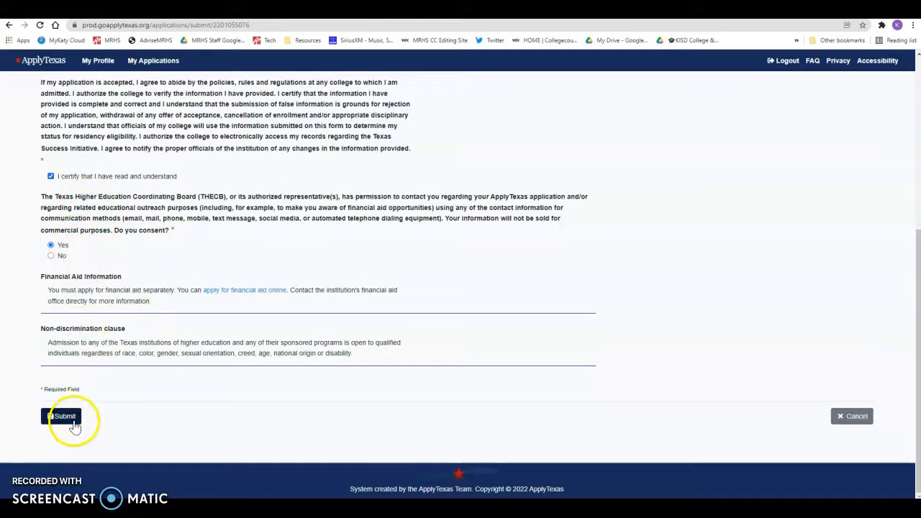
click(72, 420)
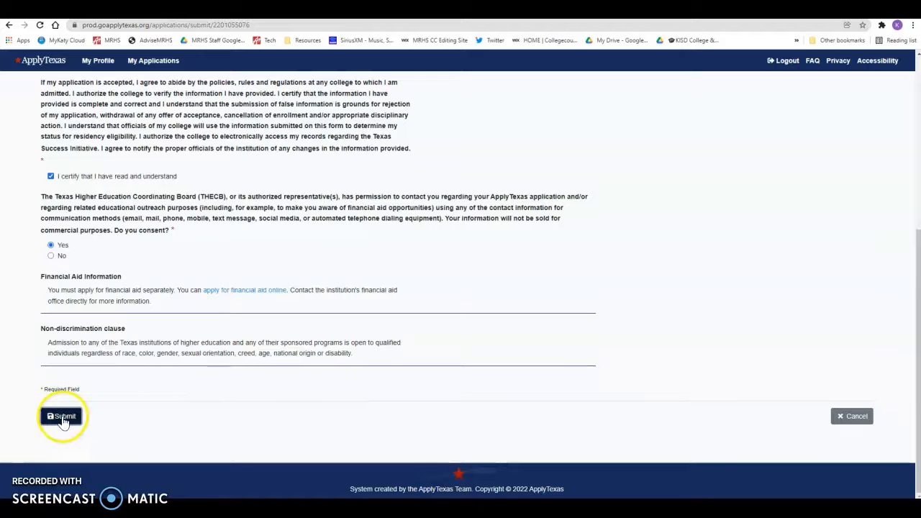
click(856, 422)
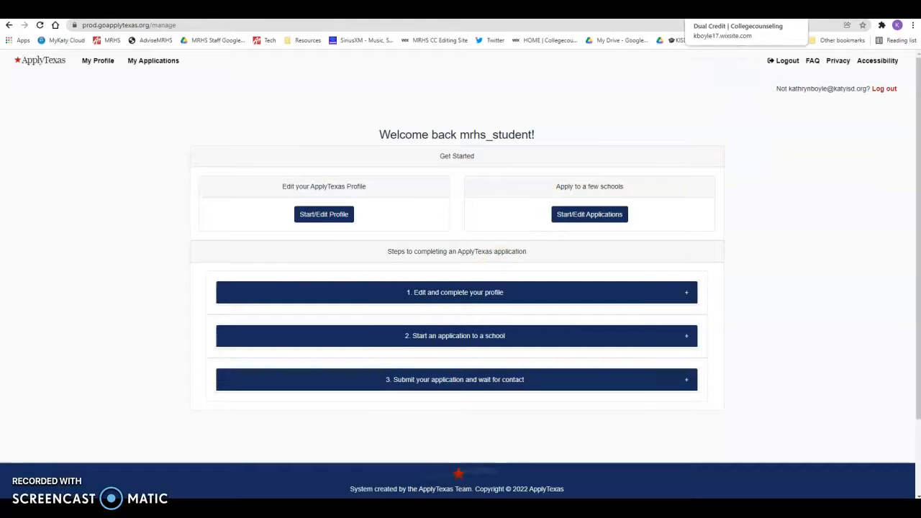
- Switch to the Morton Ranch HS Dual Credit page and open the Fall 2022 paperwork packet from the sign-up instructions
click(723, 13)
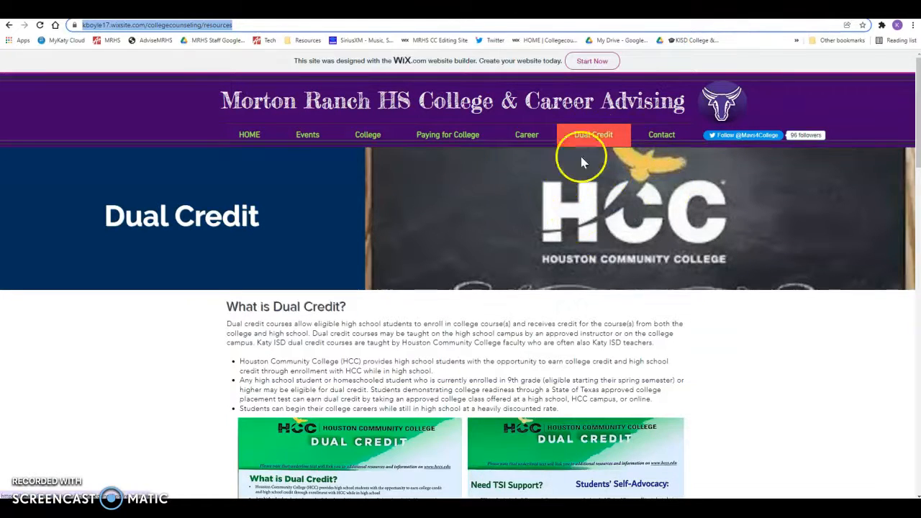
scroll(572, 230, down, 3)
scroll(547, 237, down, 15)
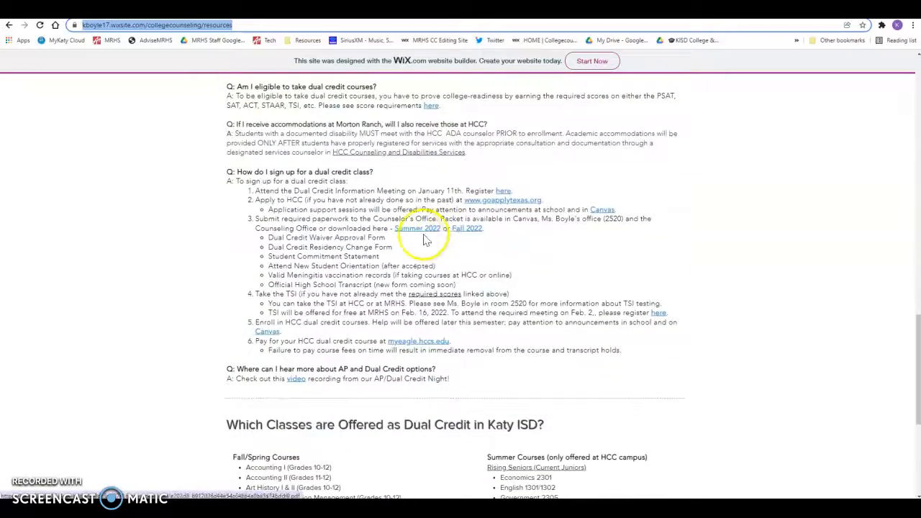
drag(270, 200, 553, 199)
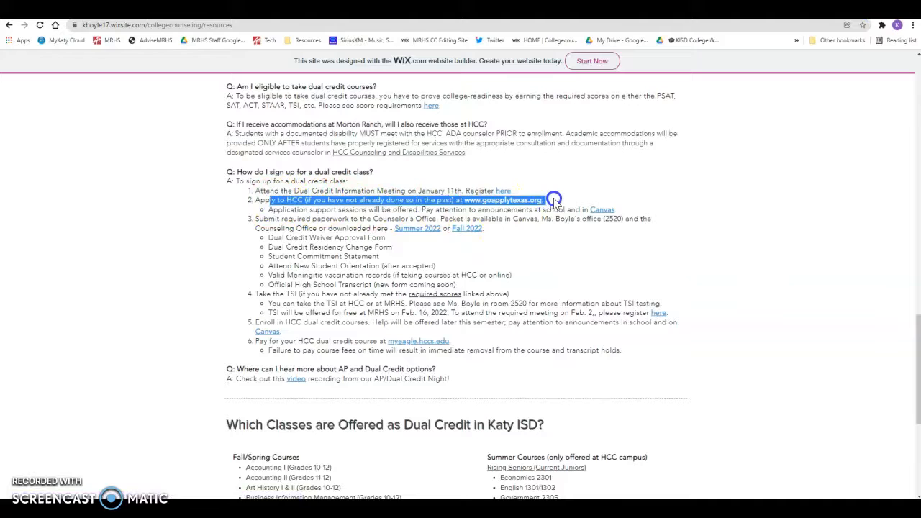
click(466, 228)
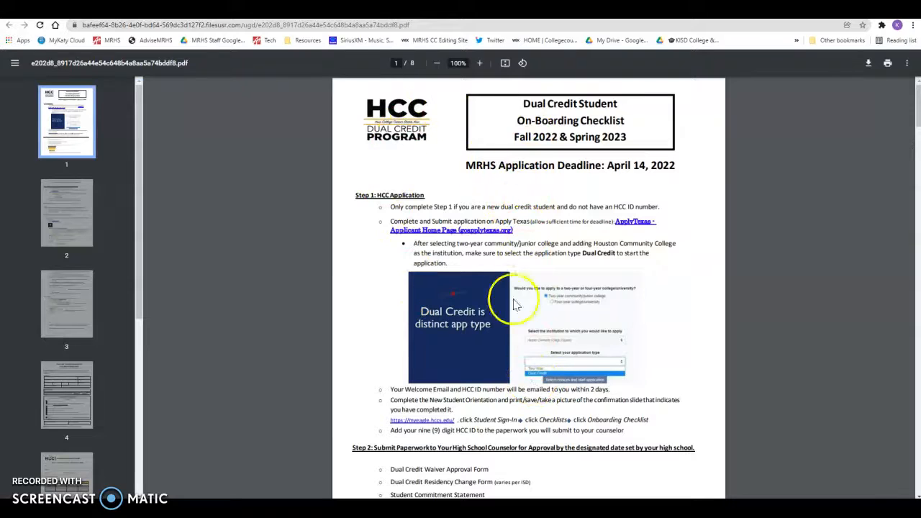
- Review the packet's on-boarding checklist and enrollment instructions through the Dual Credit Transcript Request Form, including its HCC ID number field
scroll(513, 309, down, 6)
scroll(494, 334, down, 10)
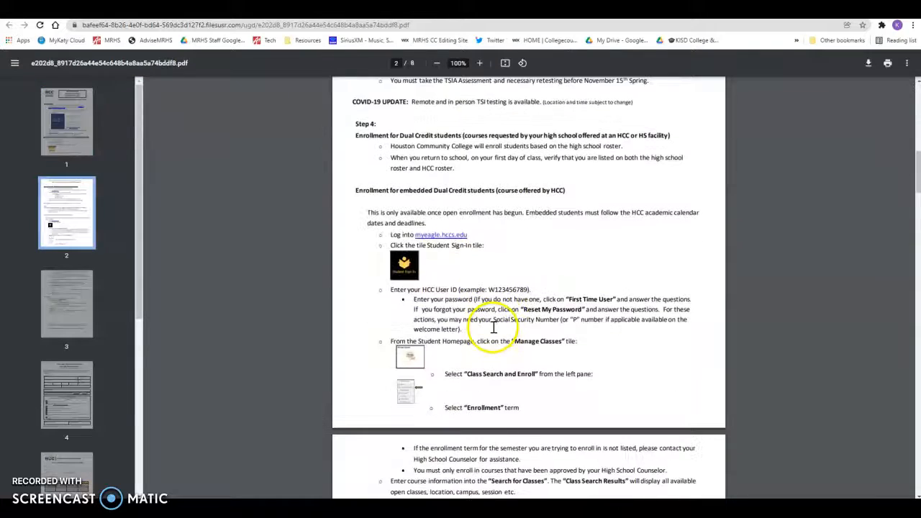
scroll(493, 327, down, 4)
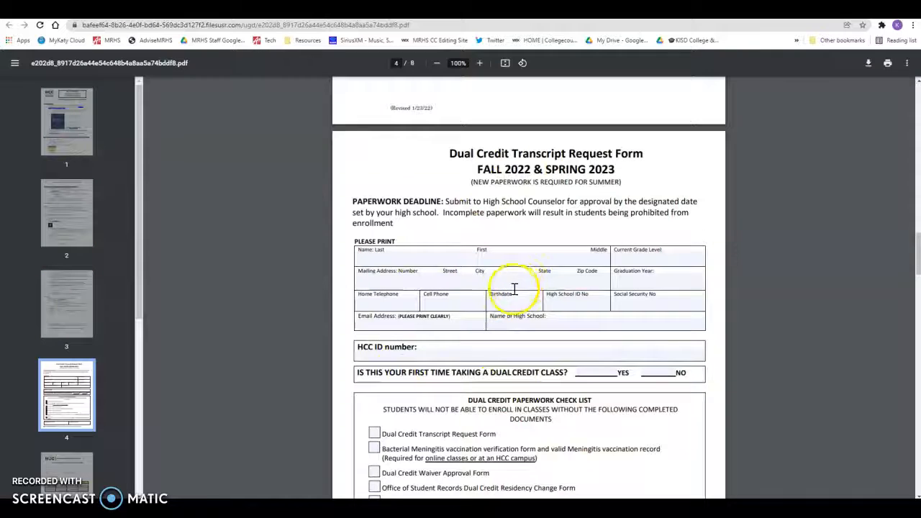
scroll(512, 294, down, 4)
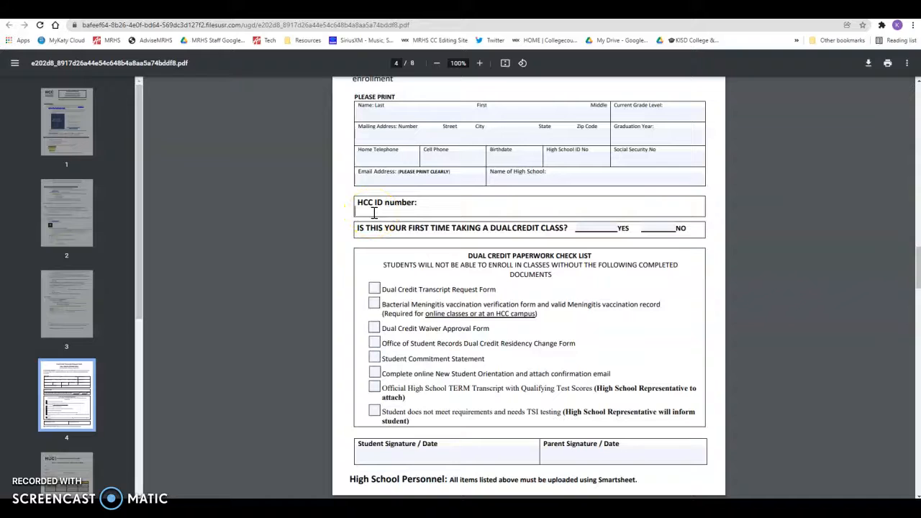
- Examine the HCC ID fields on the waiver, residency change, student commitment and meningitis forms, and return to the packet's first page
scroll(374, 213, down, 5)
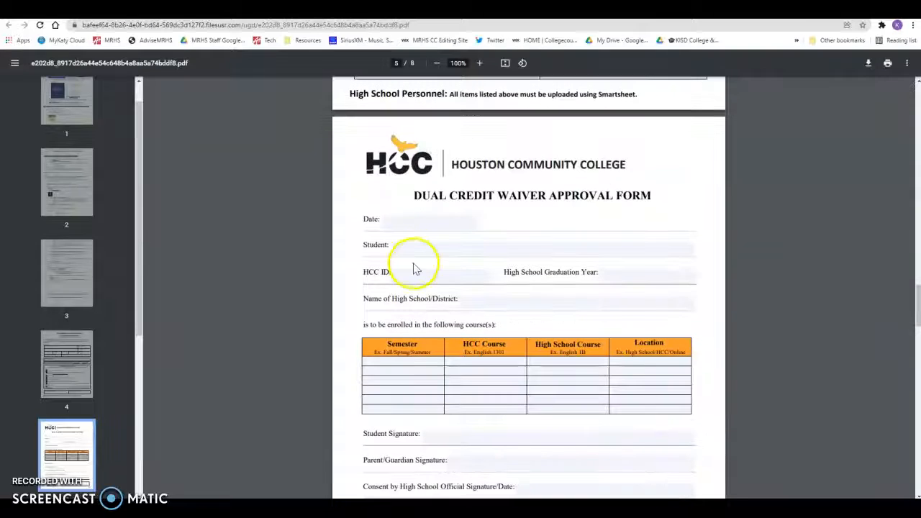
scroll(414, 270, down, 5)
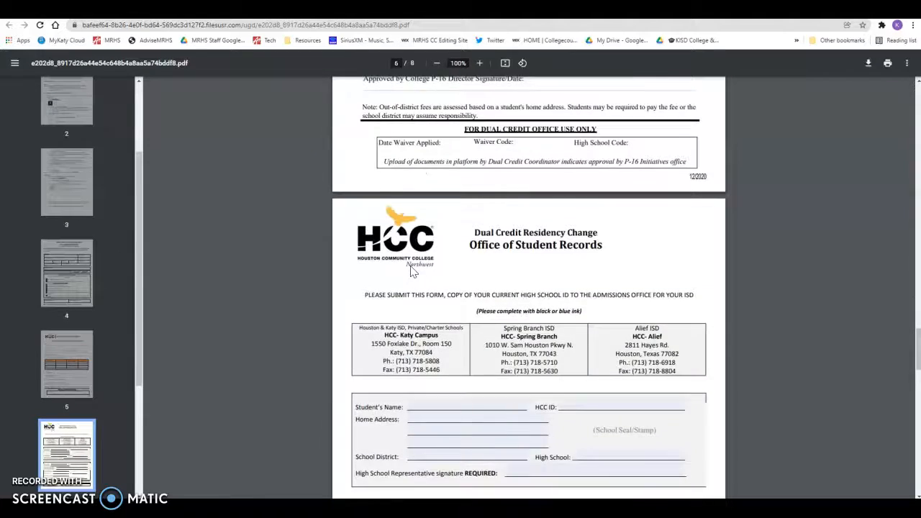
scroll(411, 269, down, 2)
click(598, 308)
scroll(373, 296, down, 1)
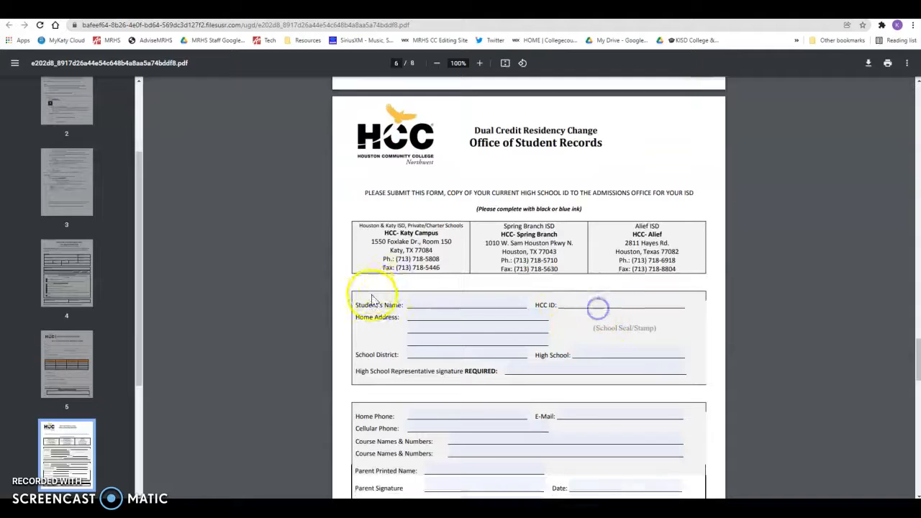
scroll(367, 291, down, 12)
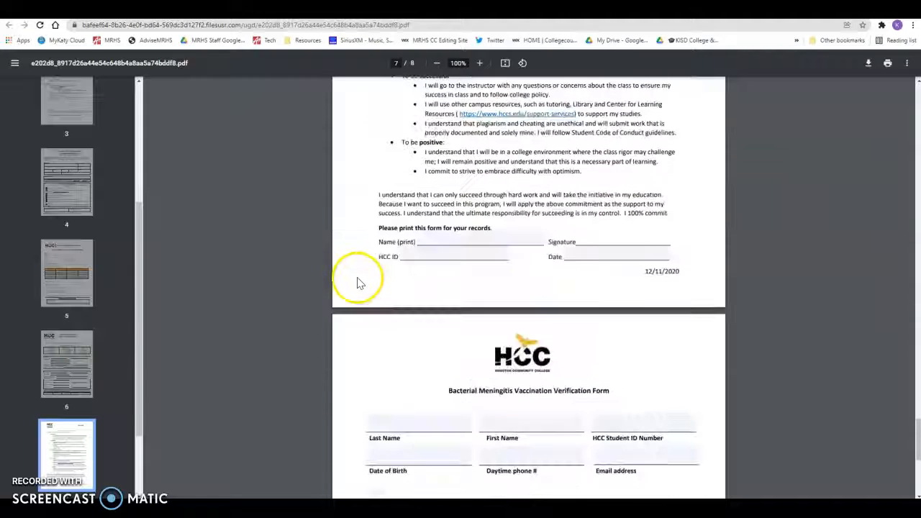
click(425, 259)
scroll(403, 327, down, 3)
scroll(394, 322, down, 3)
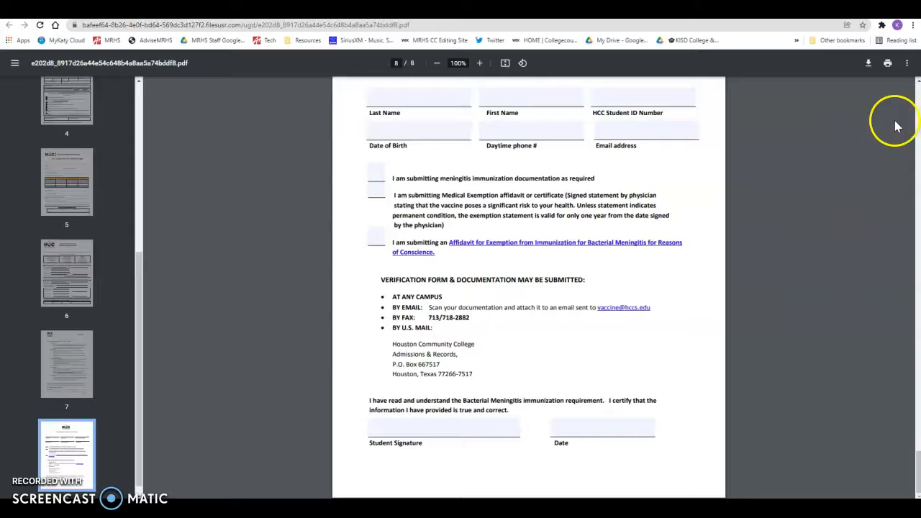
click(915, 93)
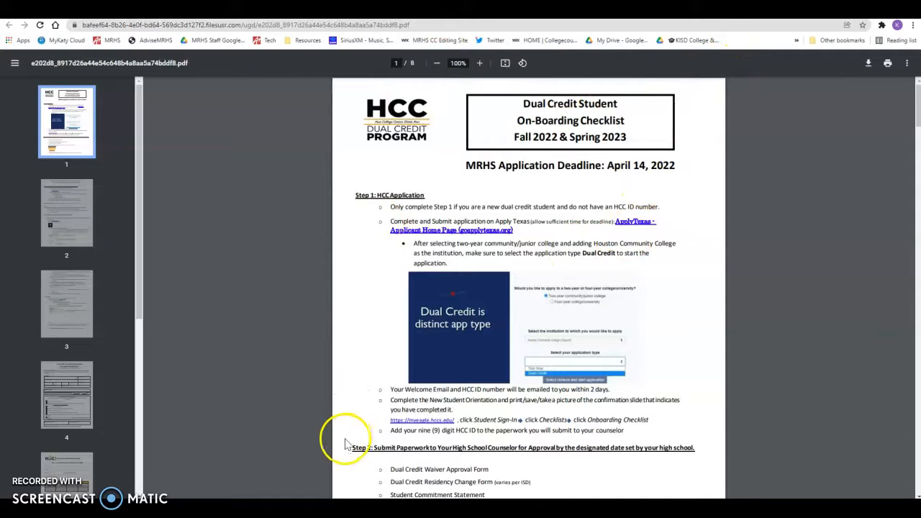
mouse_move(364, 503)
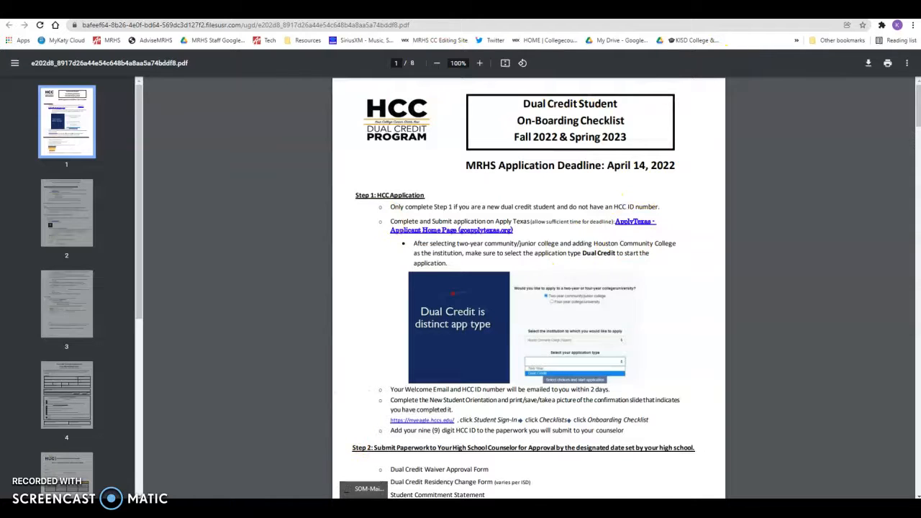